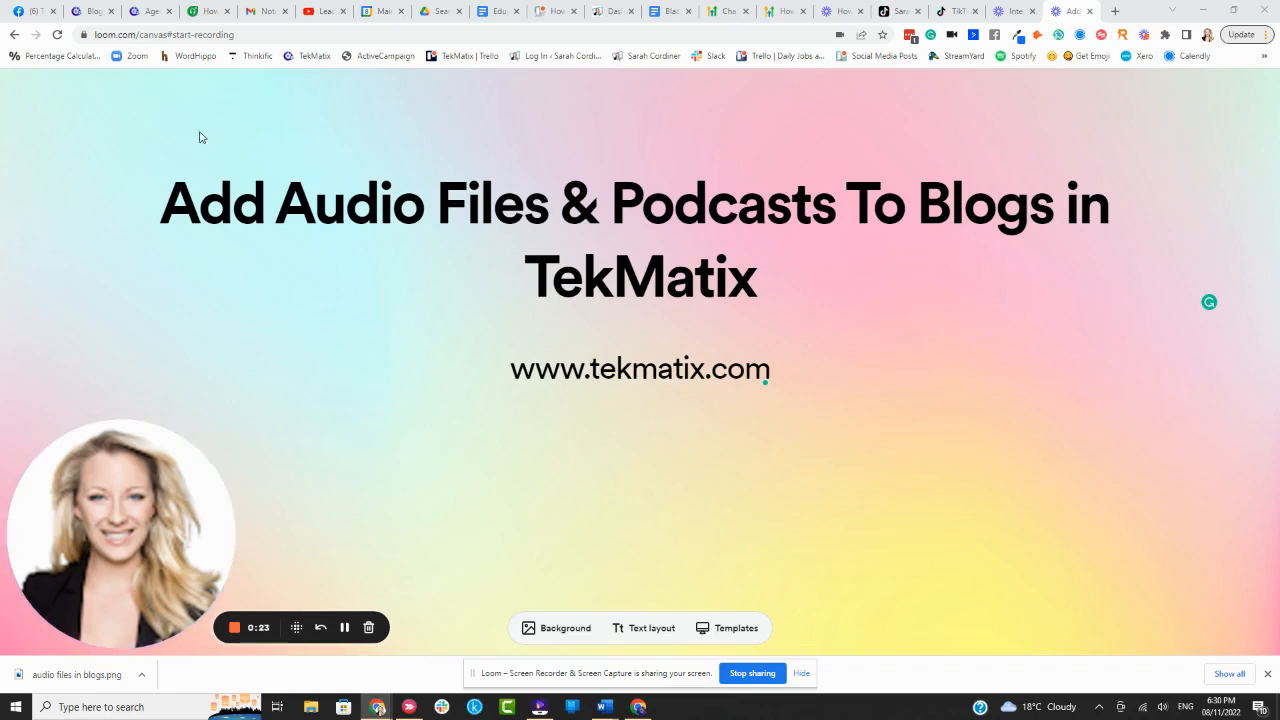
Step: Switch to the TekMatix Blogs page listing the existing blog posts
click(92, 11)
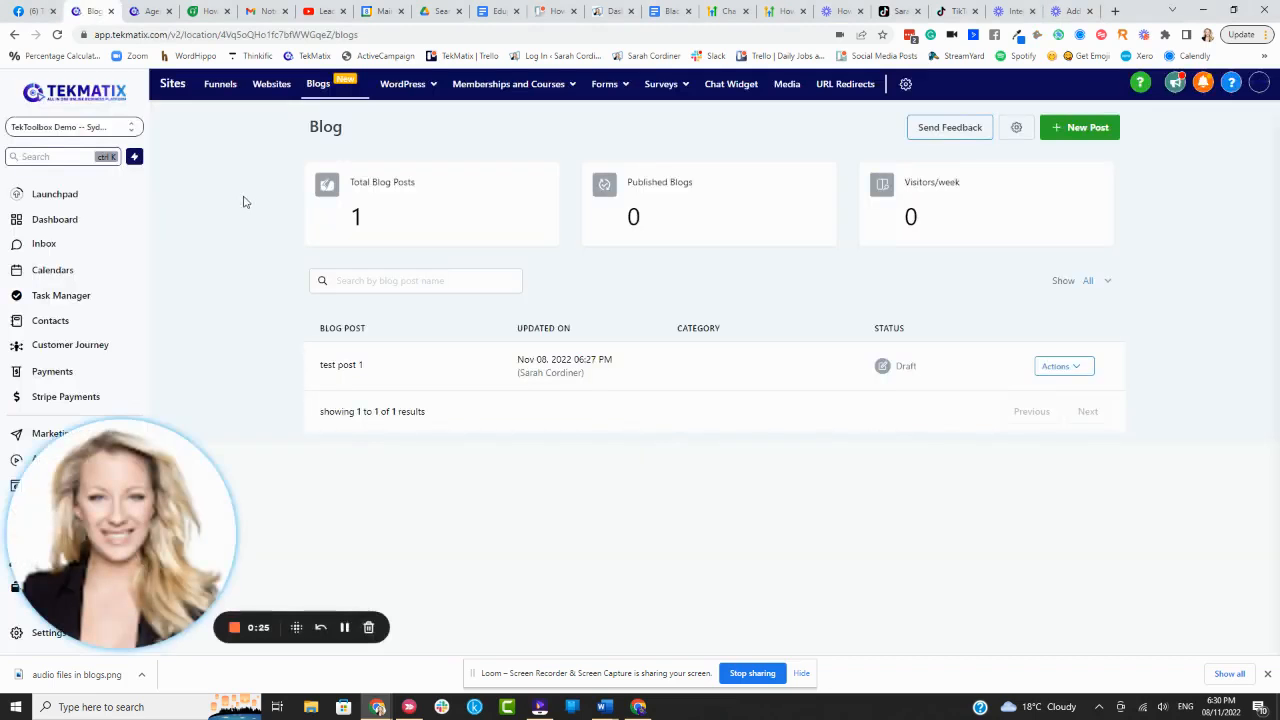
drag(109, 495, 272, 500)
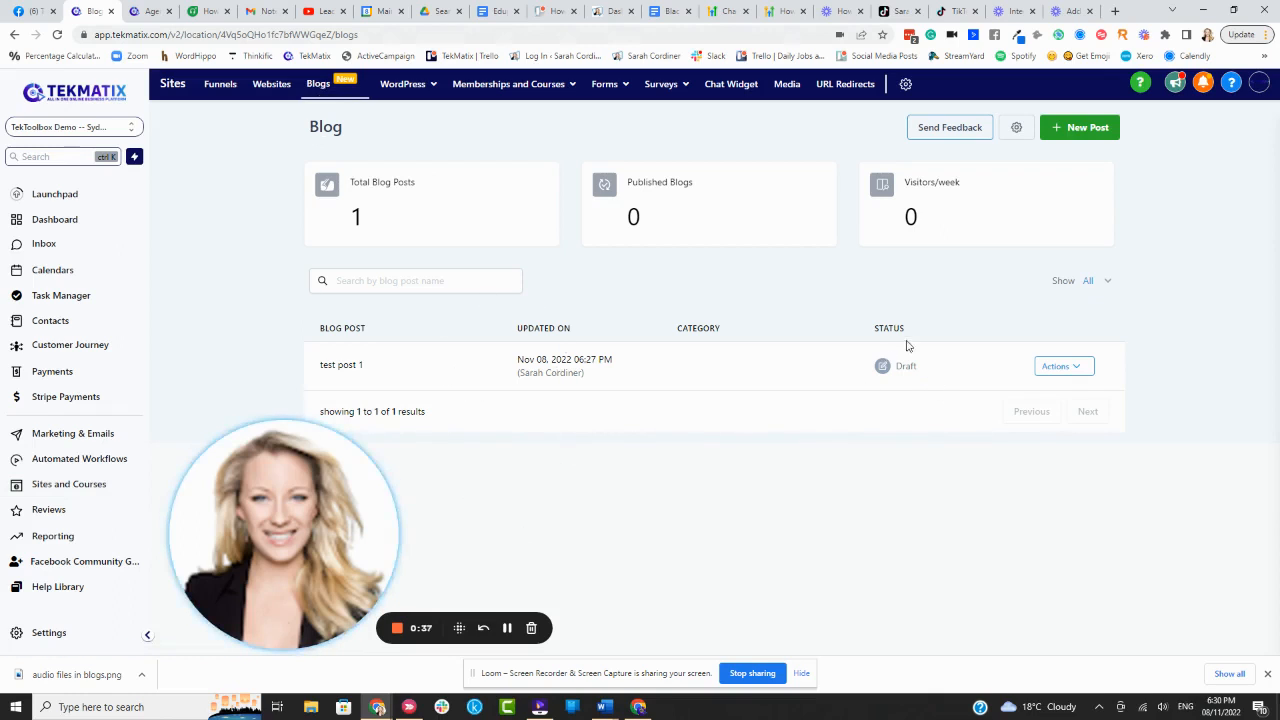
drag(724, 338, 678, 331)
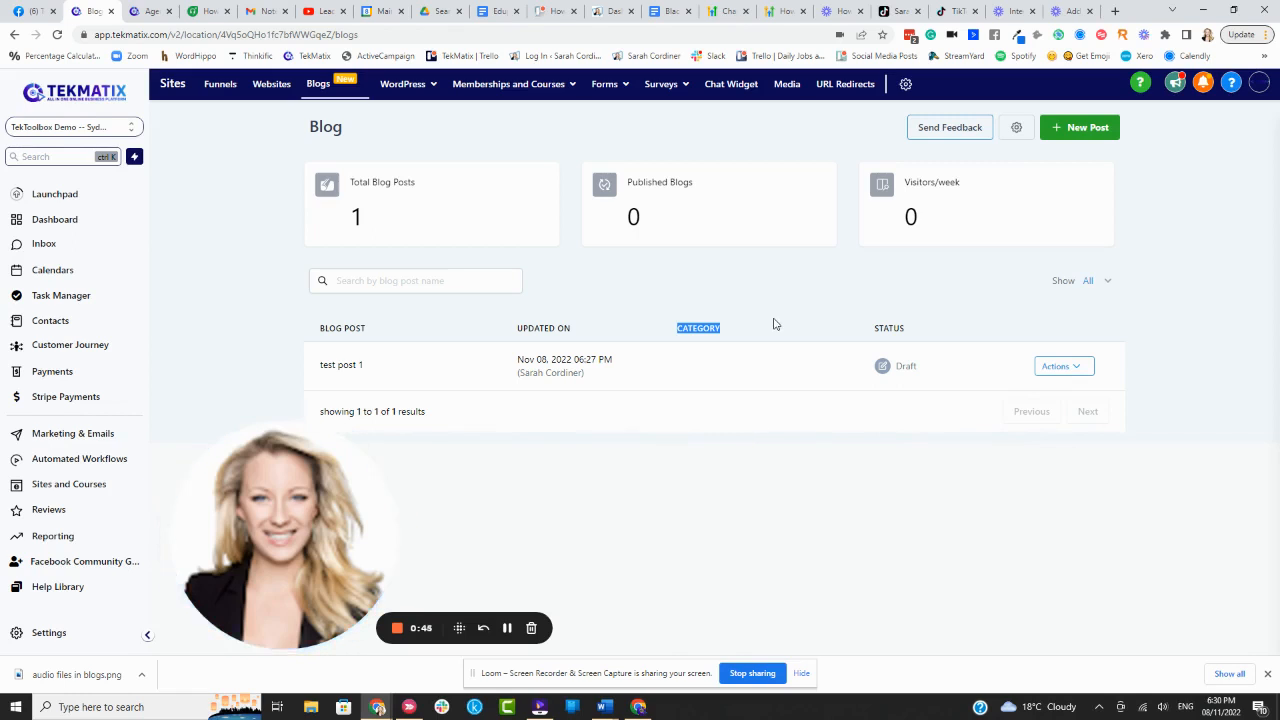
click(737, 317)
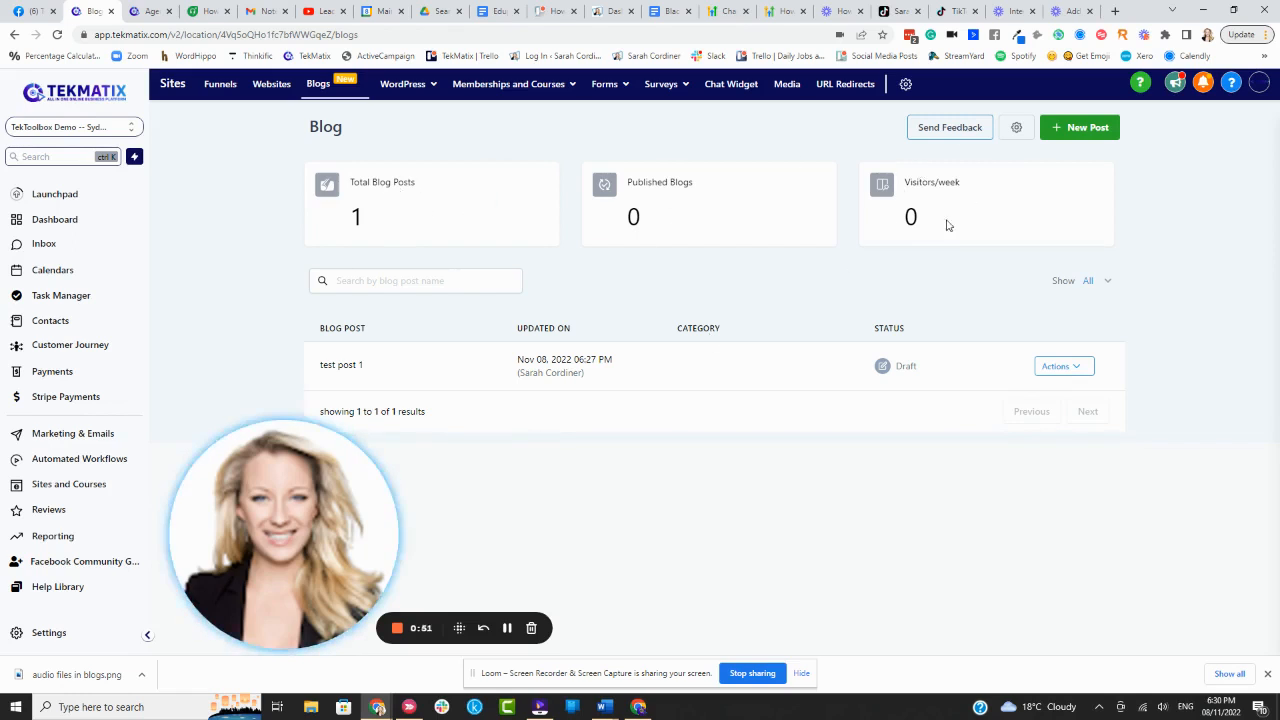
Step: Examine the Authors and Categories sections of the blog settings and return to the blog list
click(1016, 128)
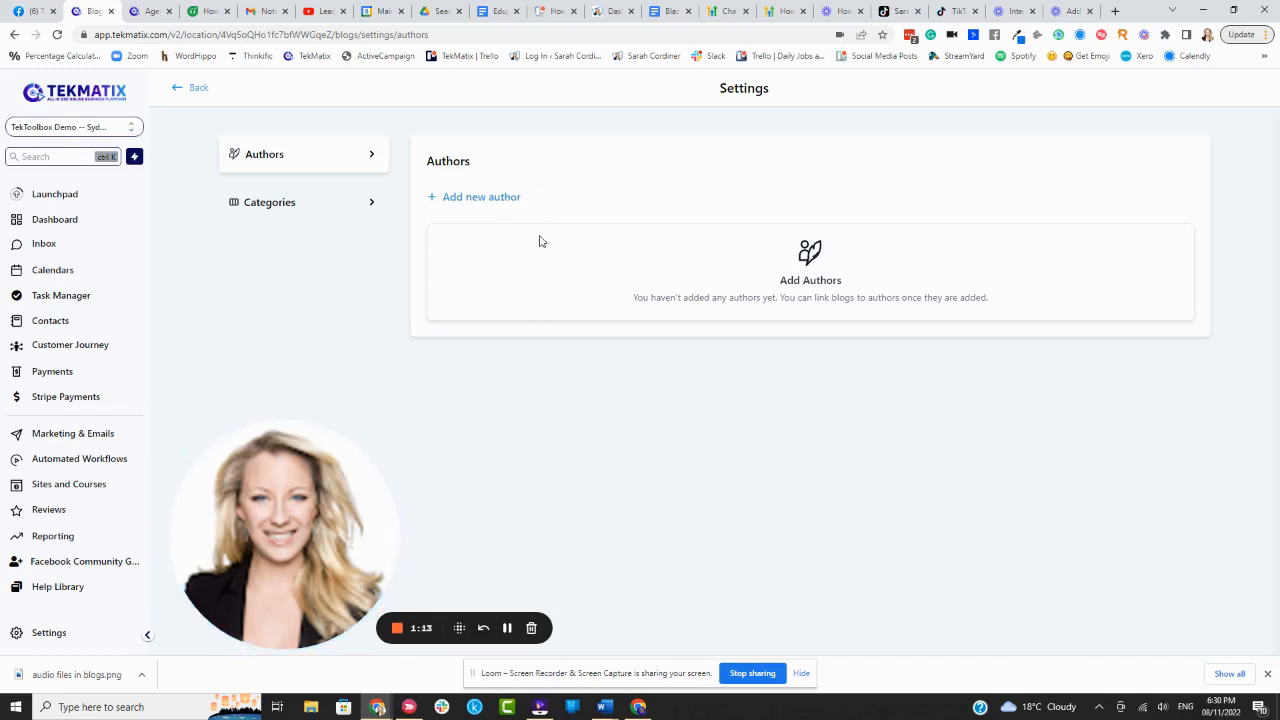
click(367, 206)
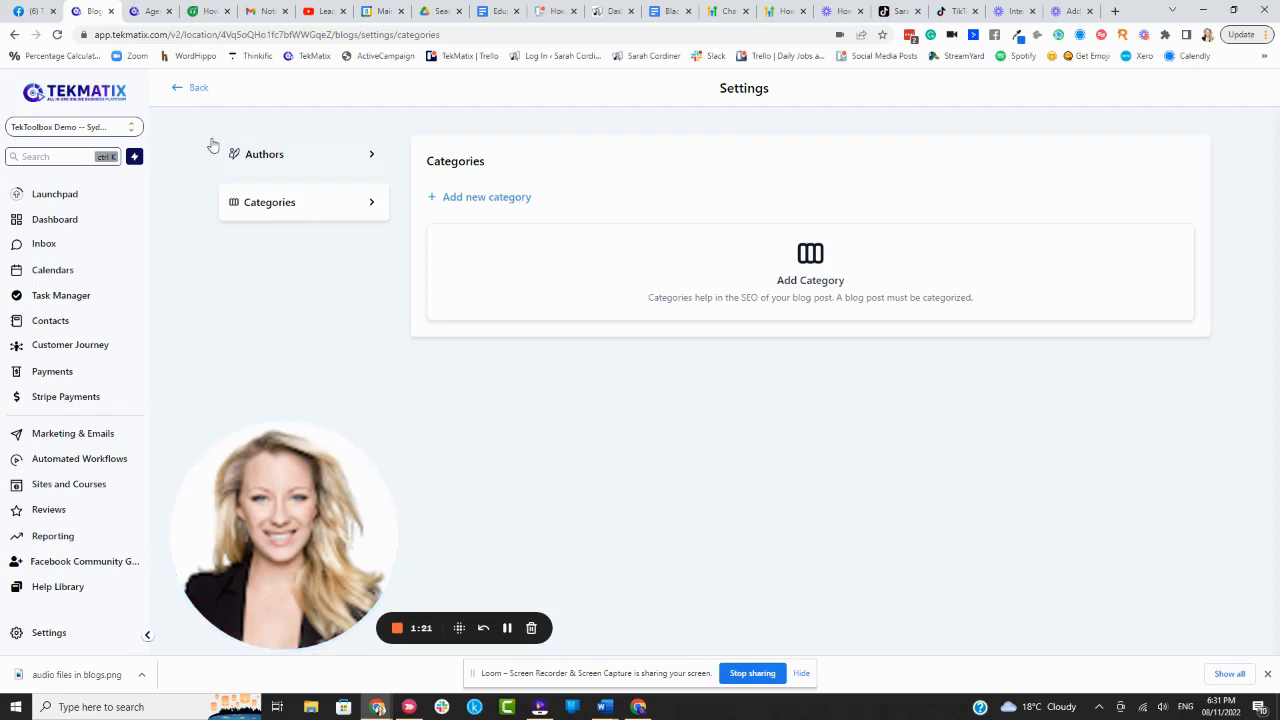
click(193, 89)
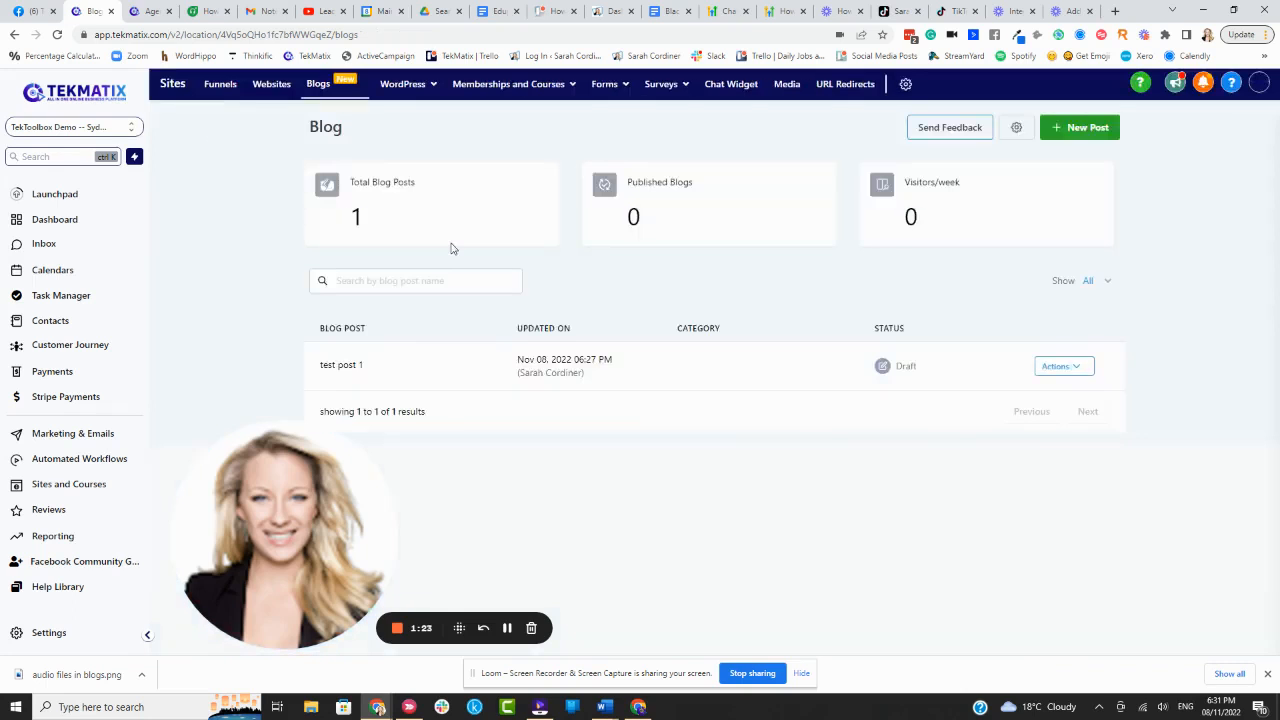
Step: Create a new blog post titled "Podcast Episode #1" with the description "in this episode xxxxxx"
click(1081, 130)
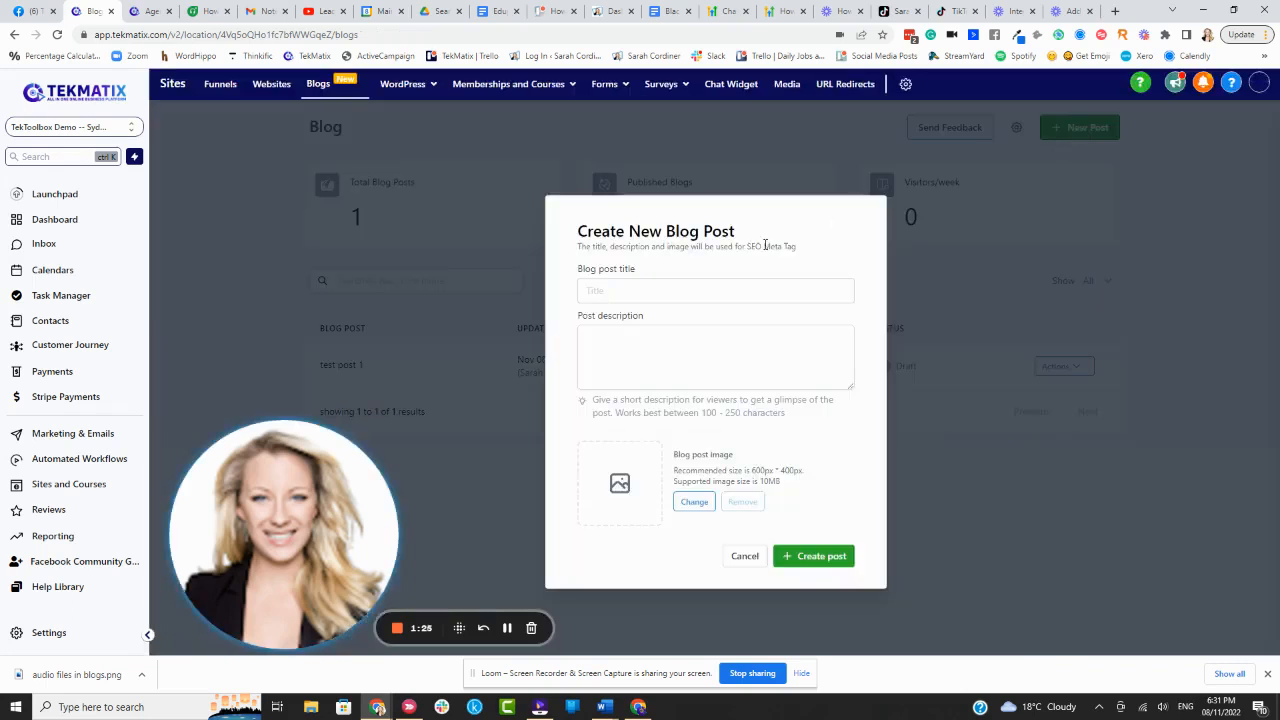
click(686, 293)
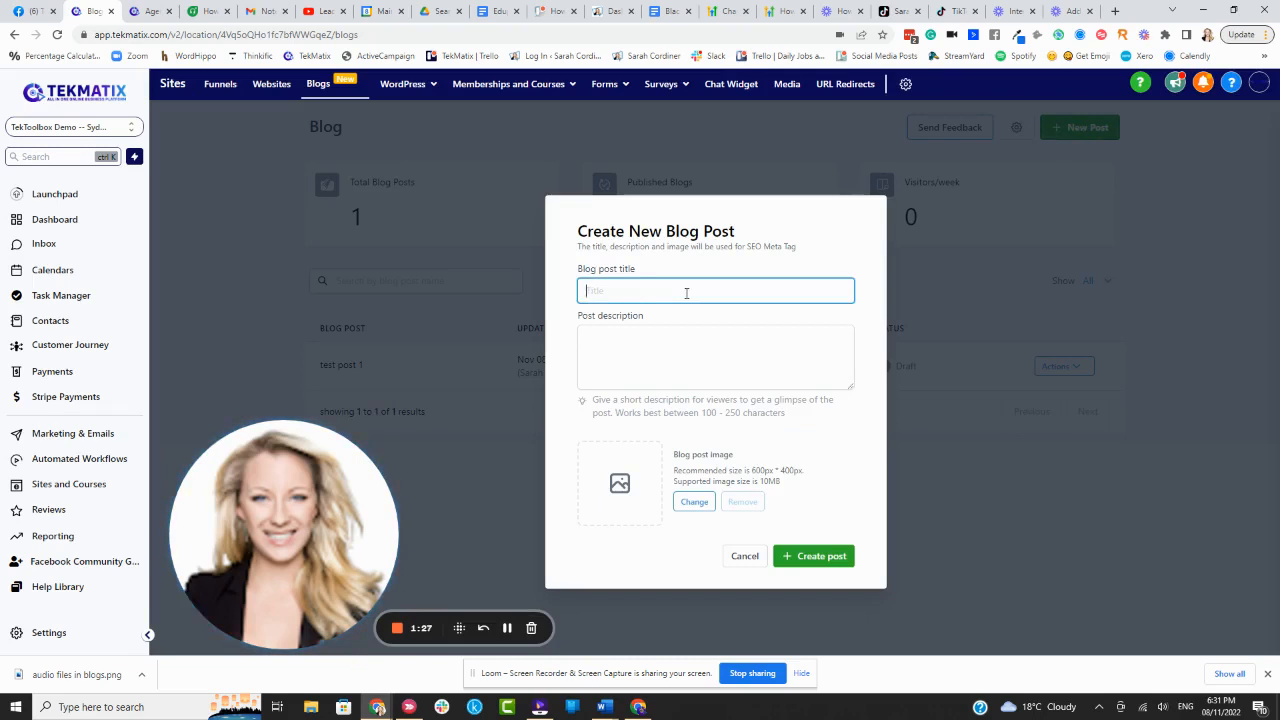
text(Podcast Episode #1)
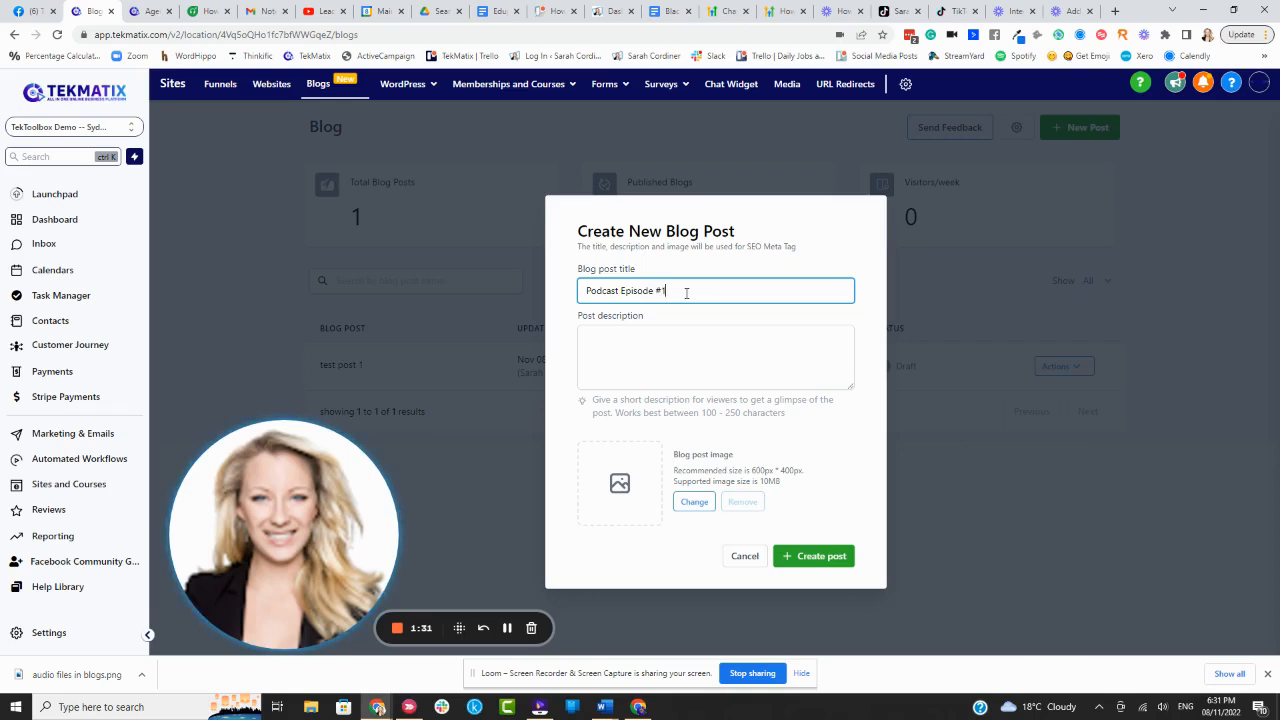
click(681, 338)
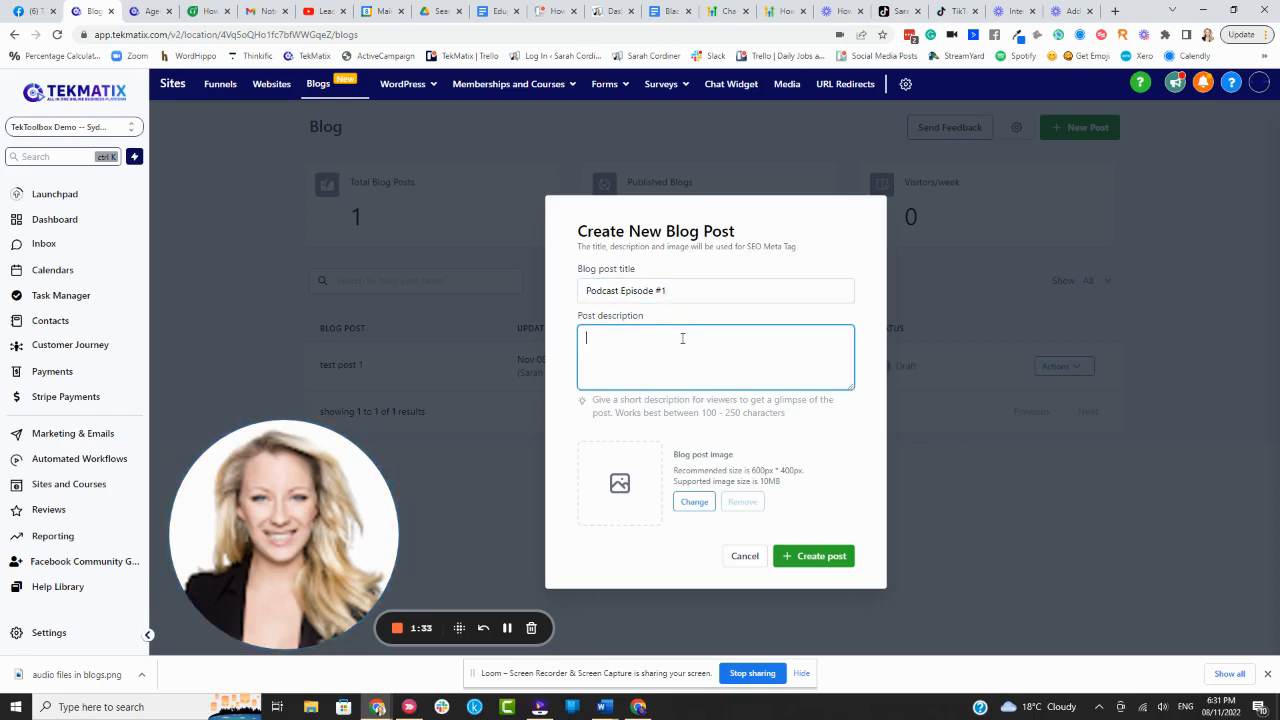
text(in this episode)
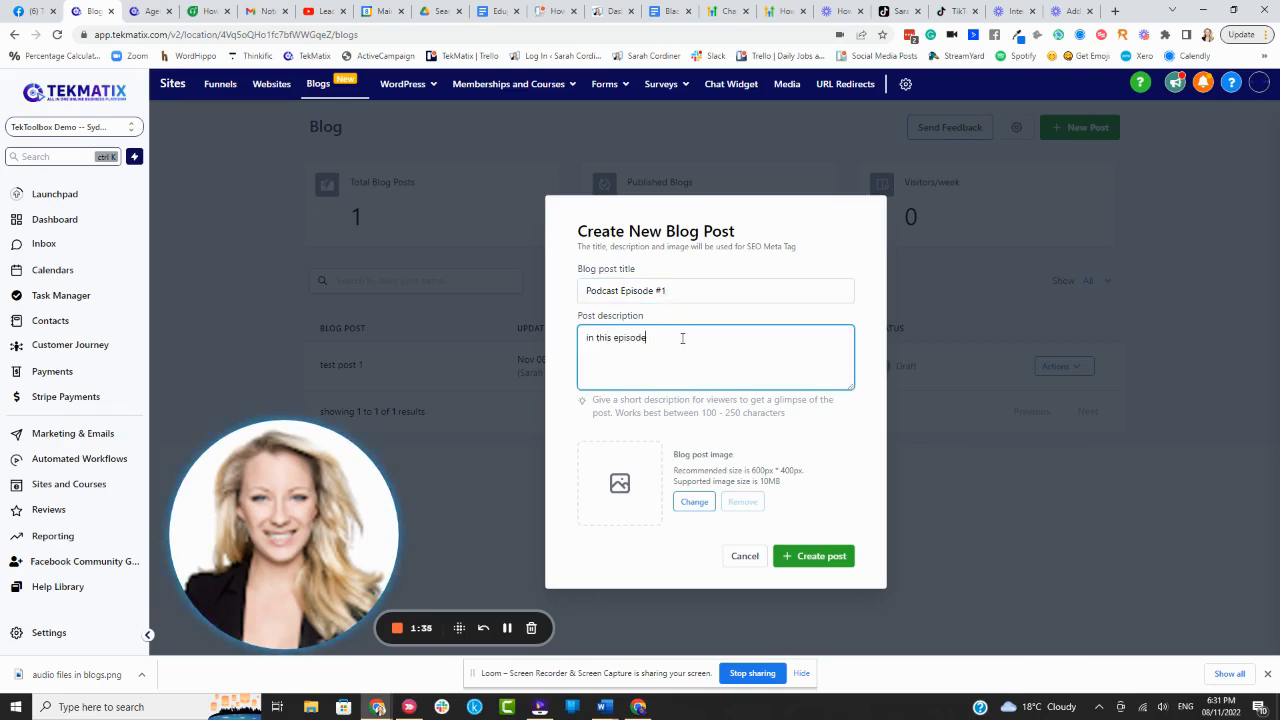
text( xxxxxx)
click(810, 556)
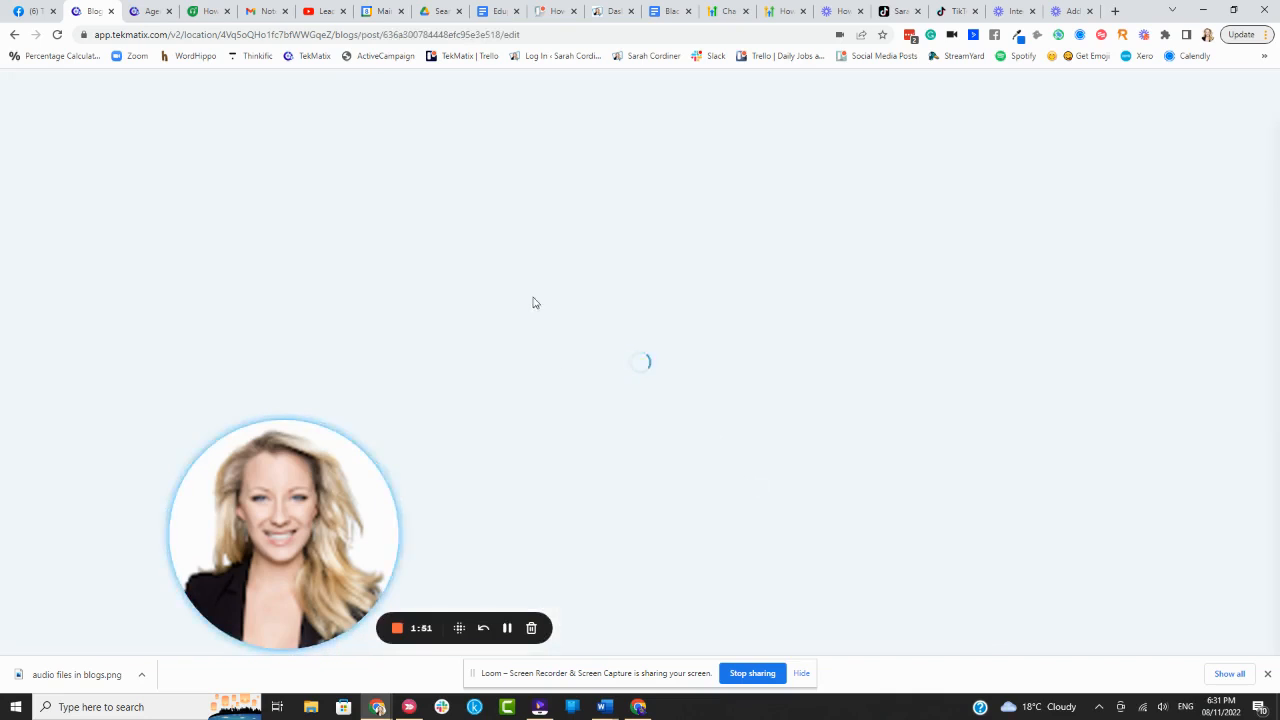
Step: Delete all of the sample template content from the post body
click(731, 300)
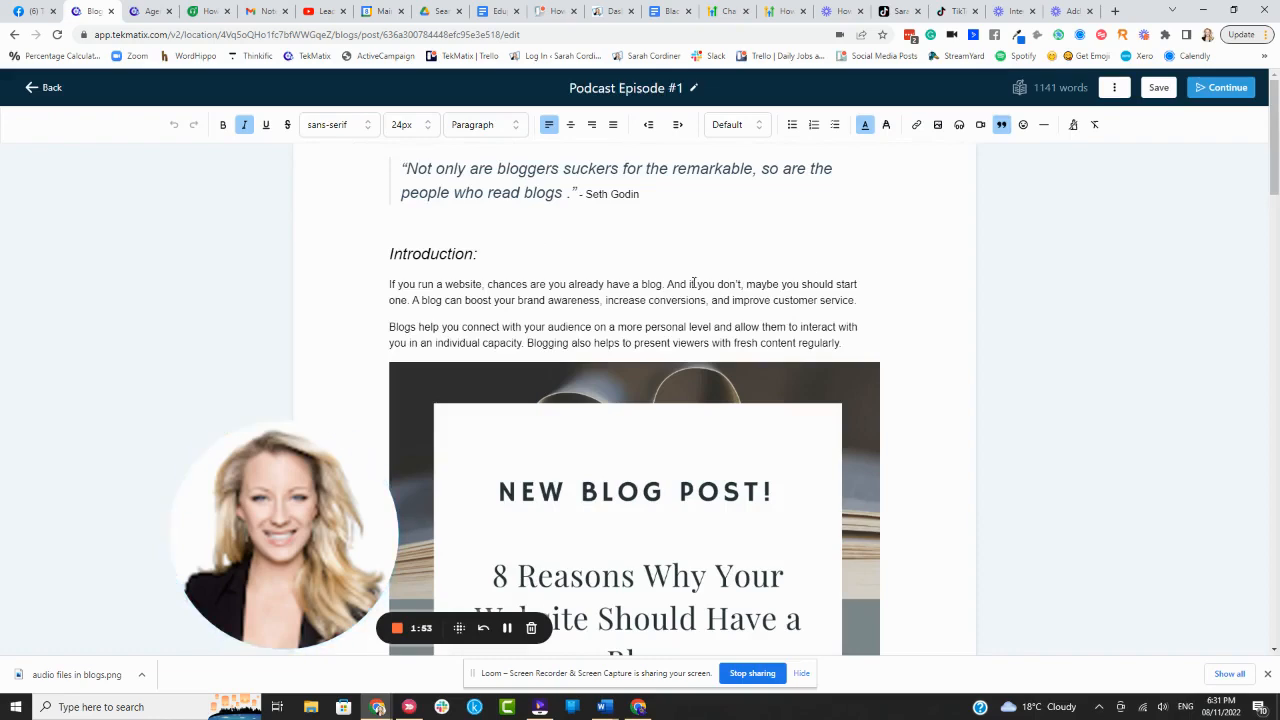
scroll(660, 318, down, 20)
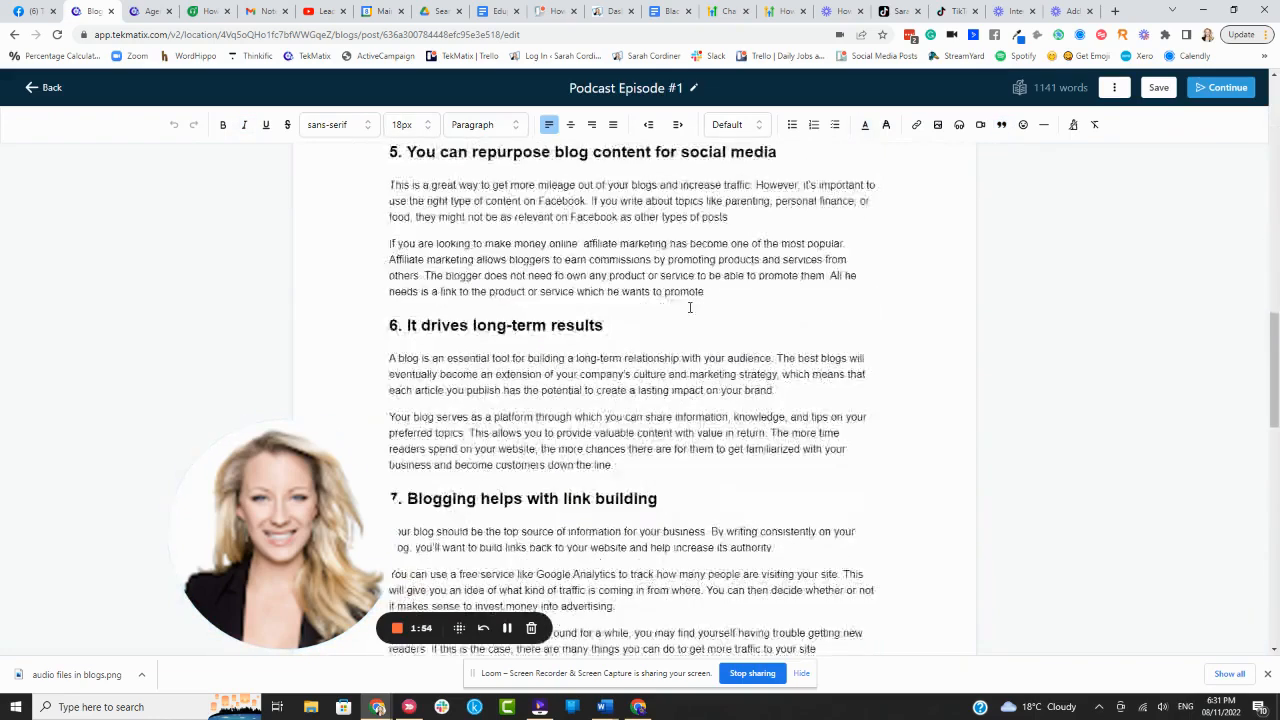
scroll(696, 314, down, 3)
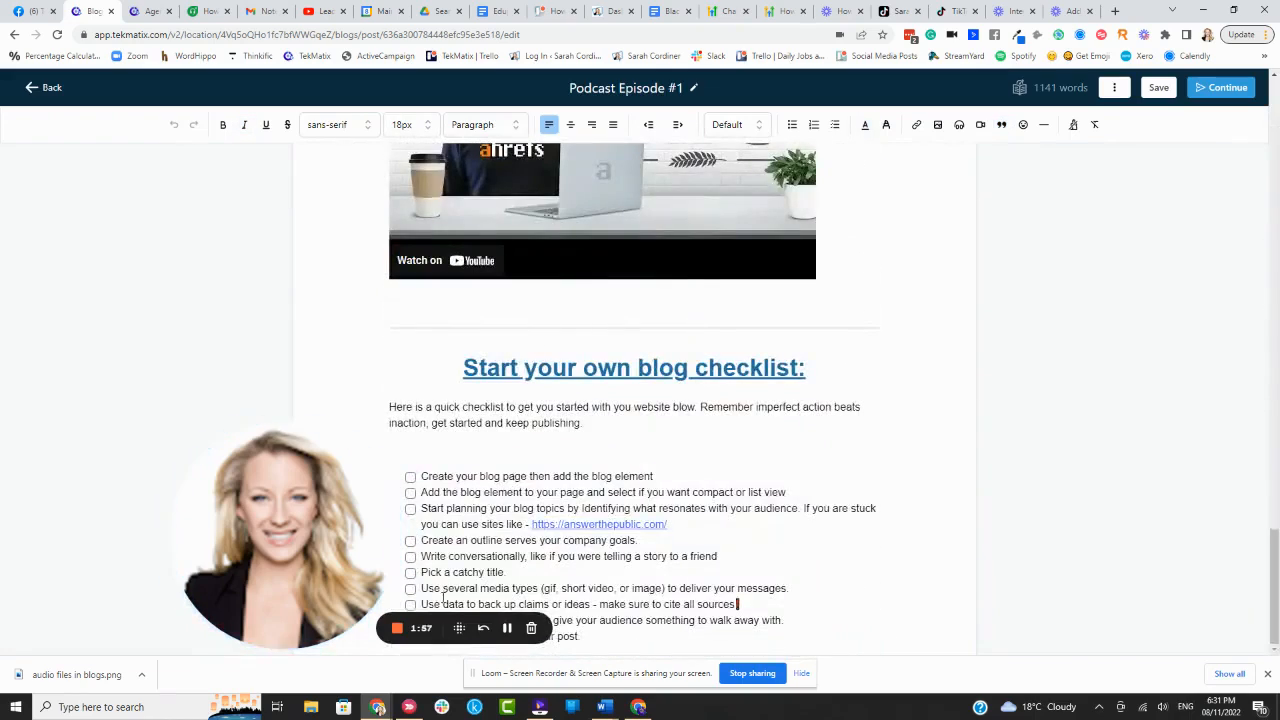
scroll(645, 377, up, 10)
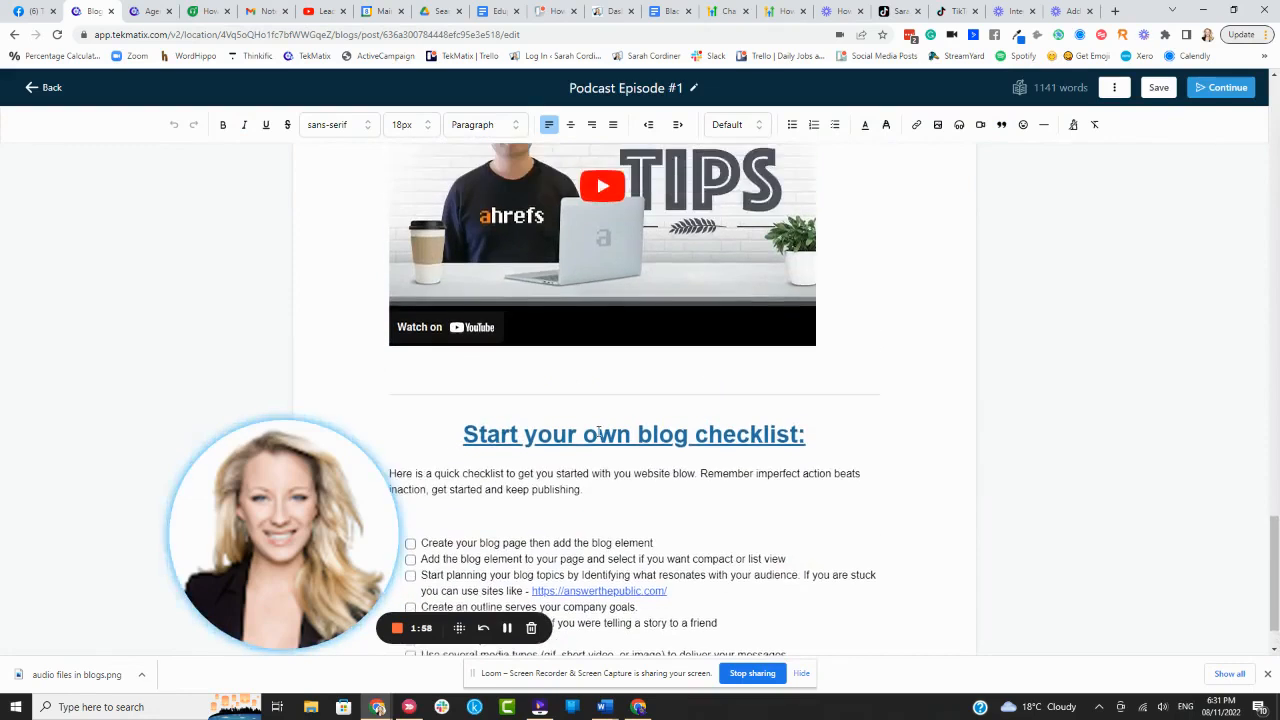
scroll(612, 421, up, 15)
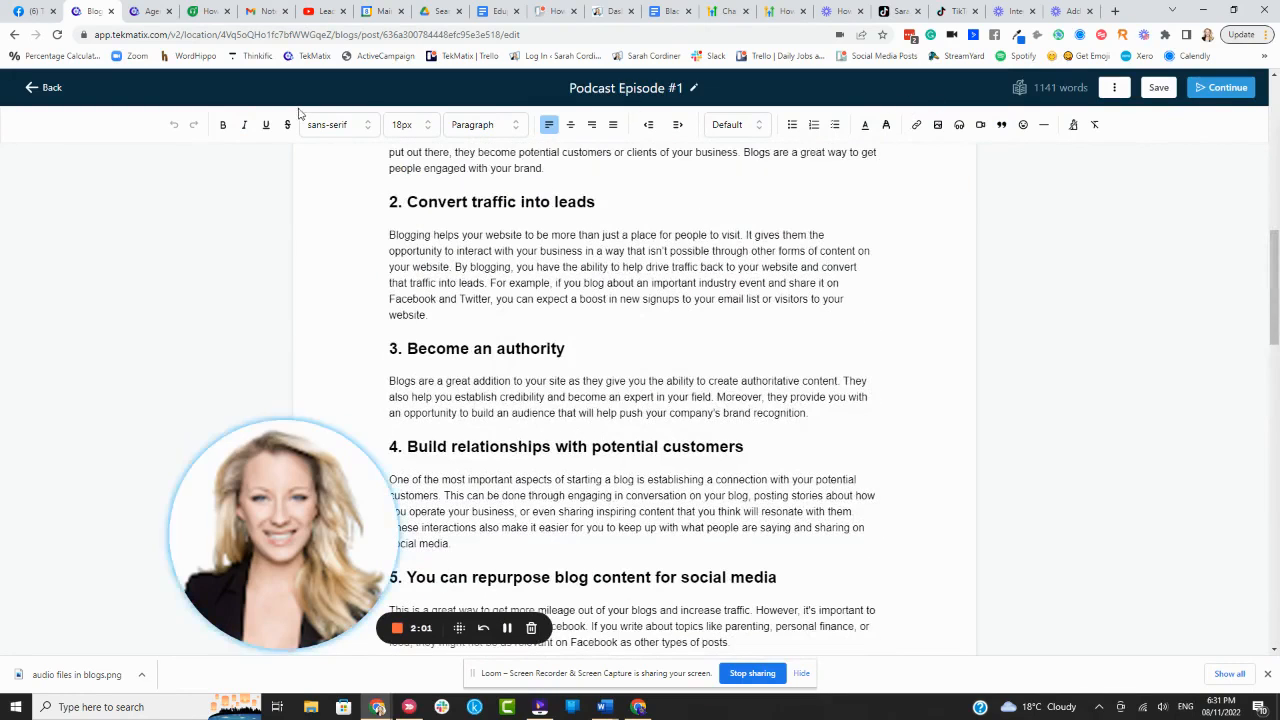
key(ctrl+a)
key(Delete)
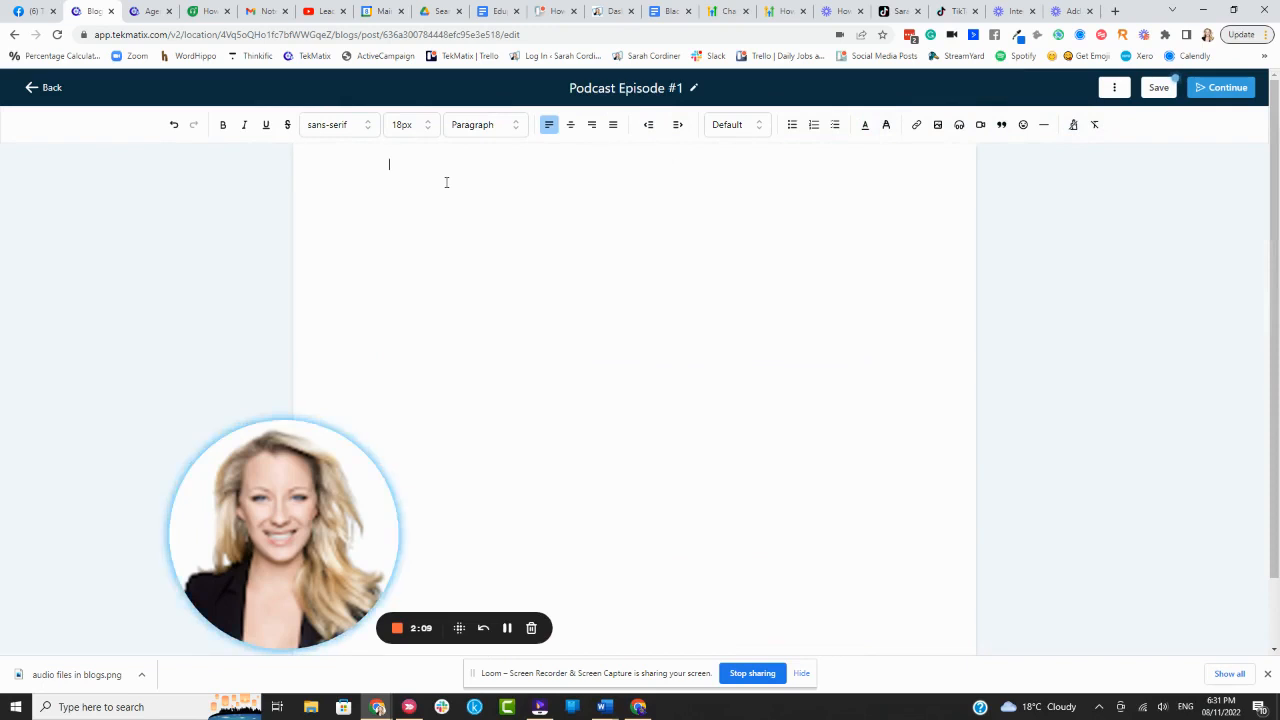
Step: Enter "here is my blog/podcats title" in the post body and format it as Heading 1 at 36px
text(here is my blog/podcats title)
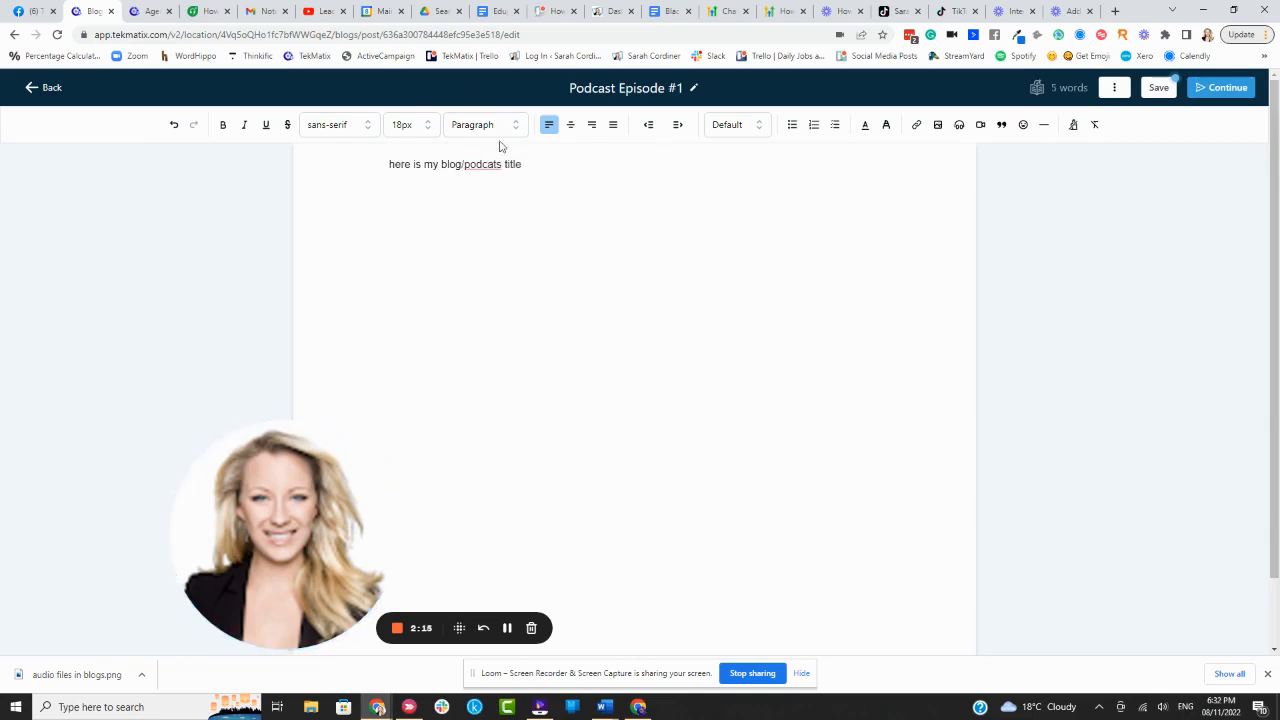
drag(559, 165, 270, 179)
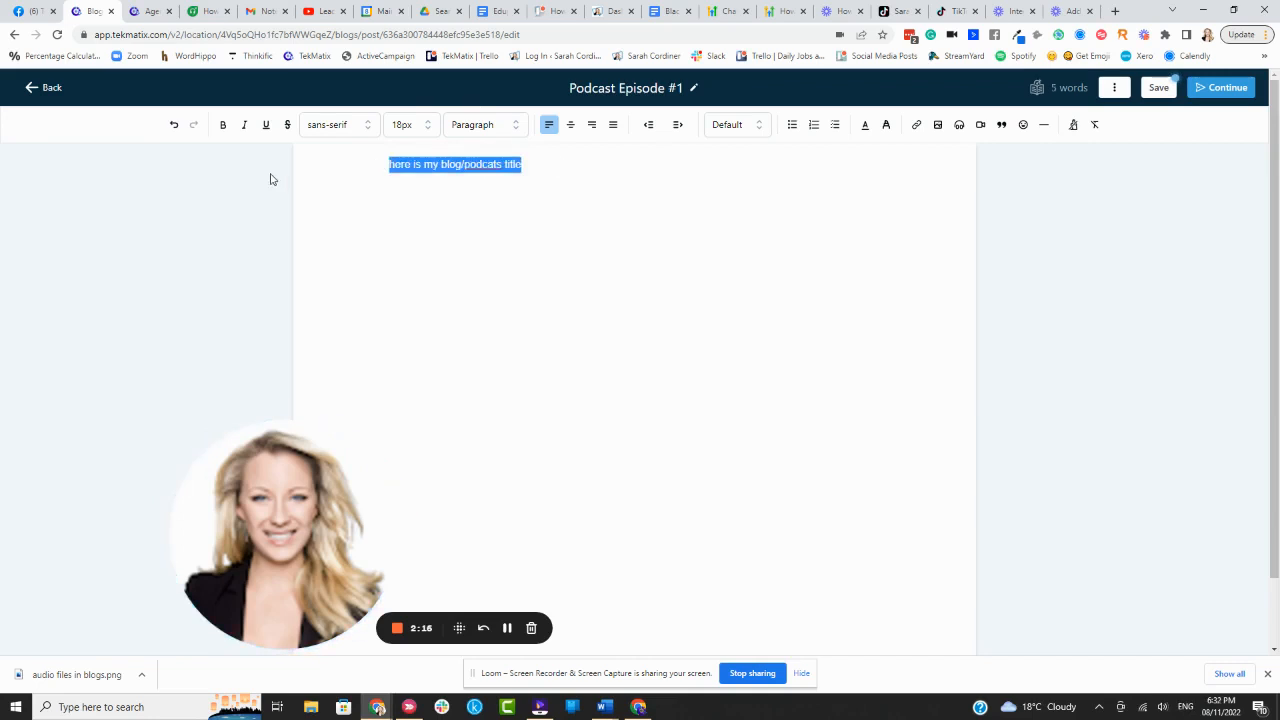
click(421, 128)
click(418, 274)
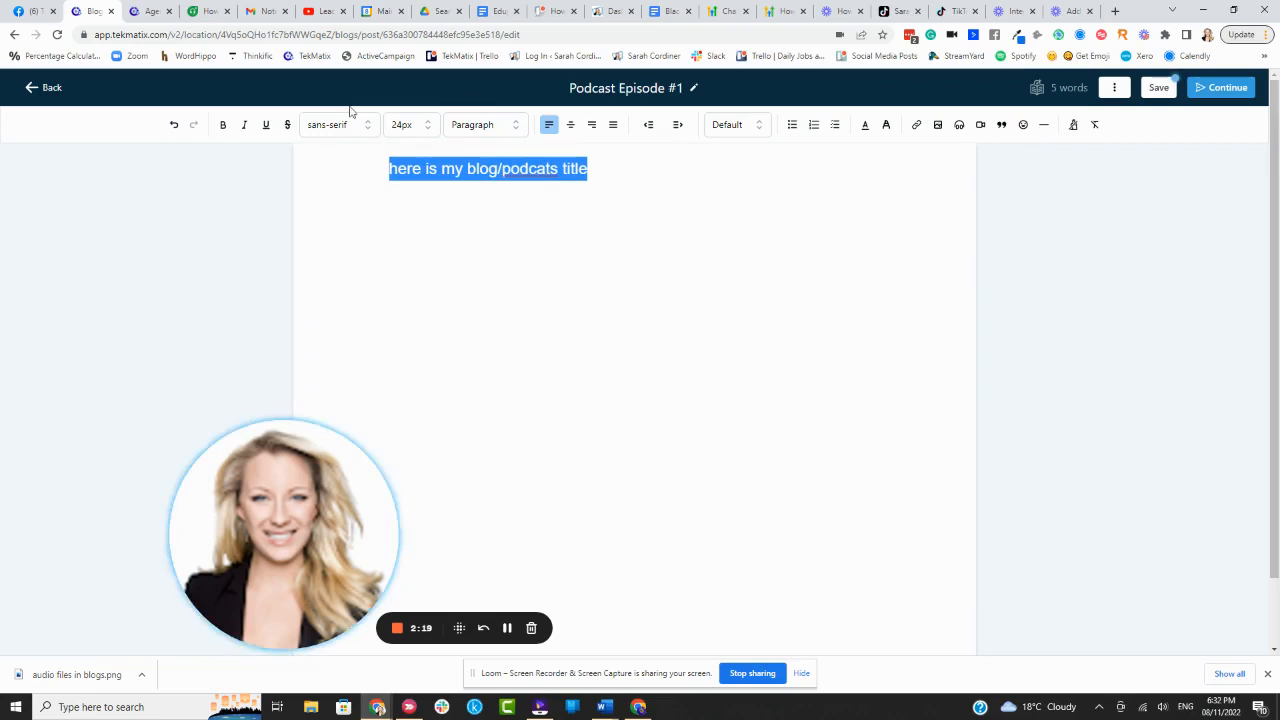
click(463, 121)
click(489, 154)
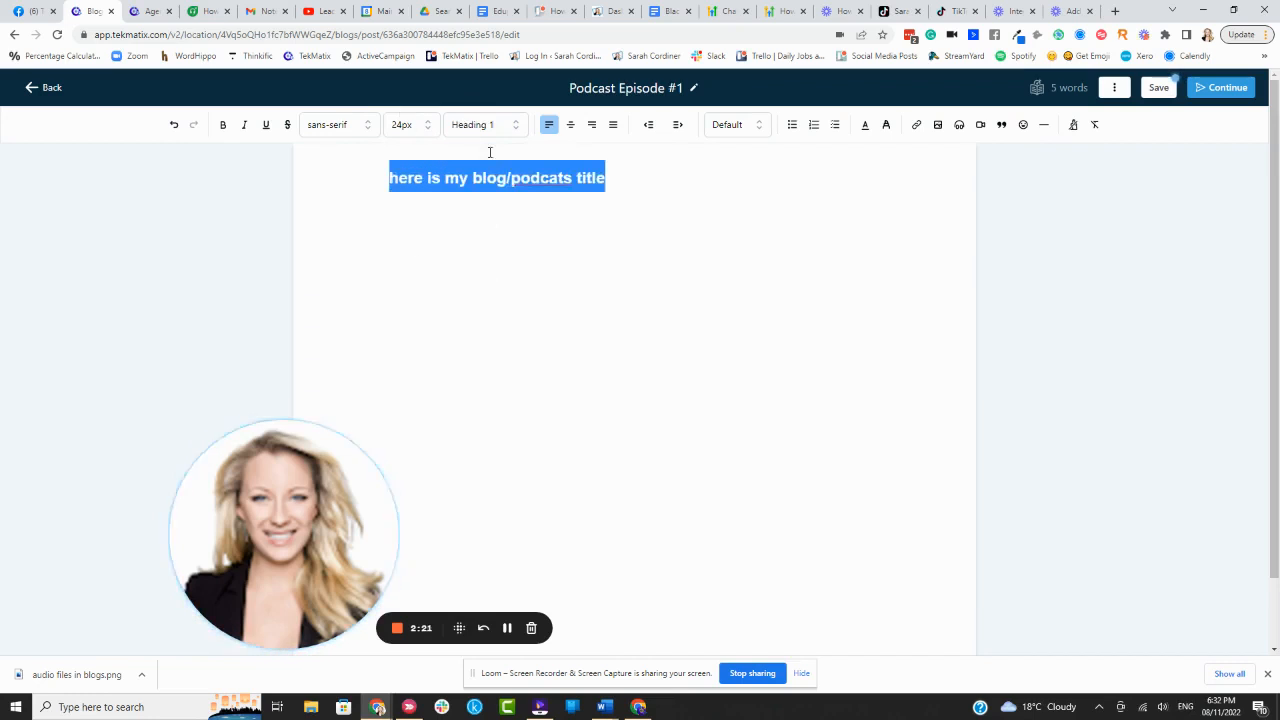
click(406, 128)
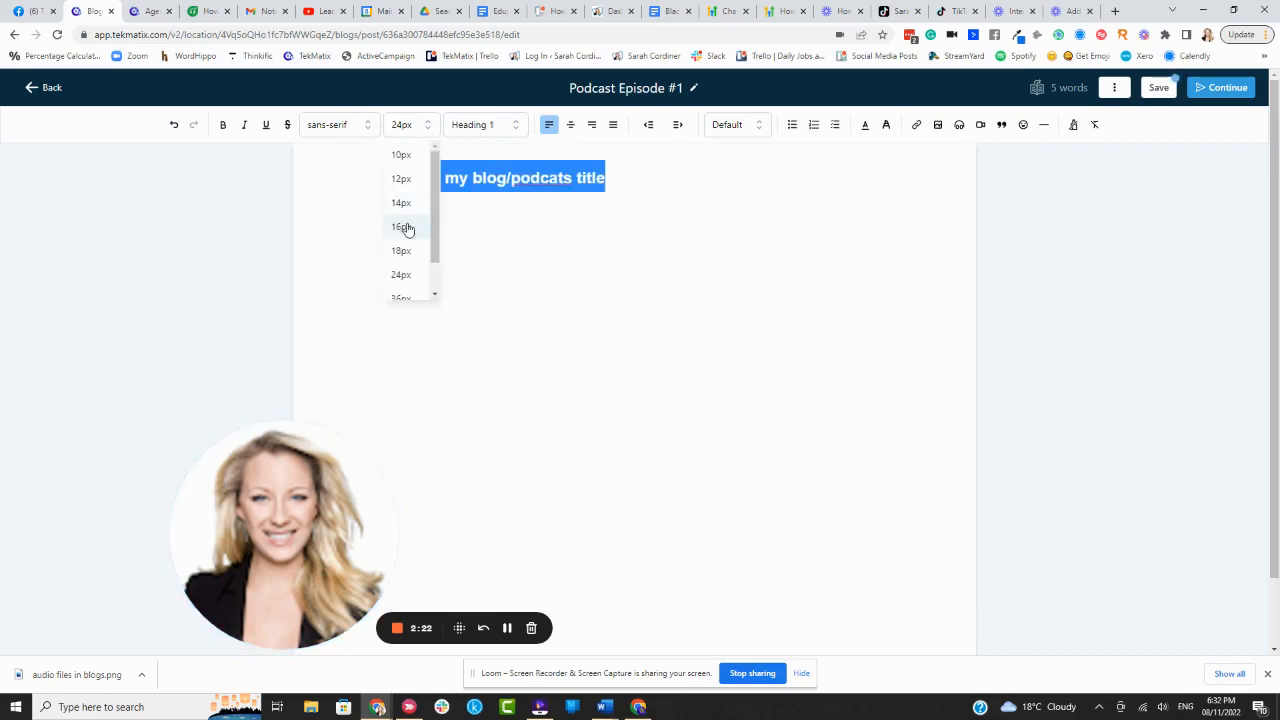
click(407, 295)
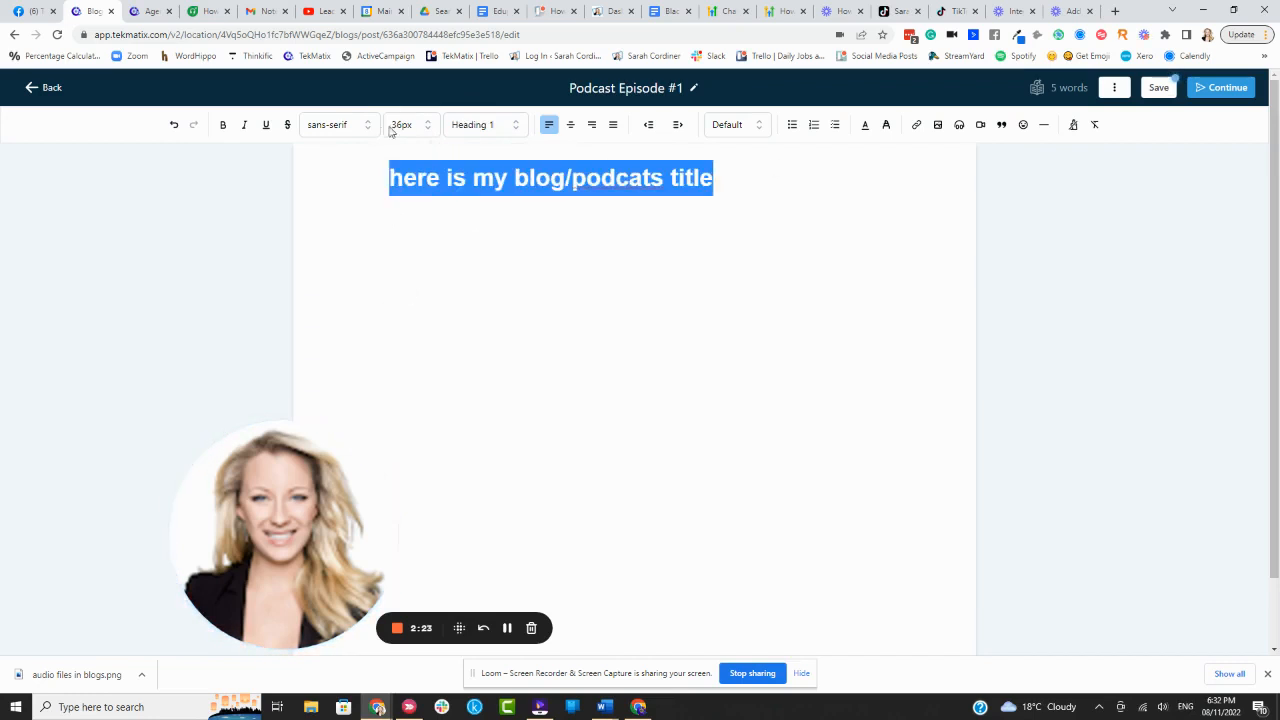
Step: Start an audio insertion below the title and choose Kids Playing.mp3 from the media library as the clip
click(764, 174)
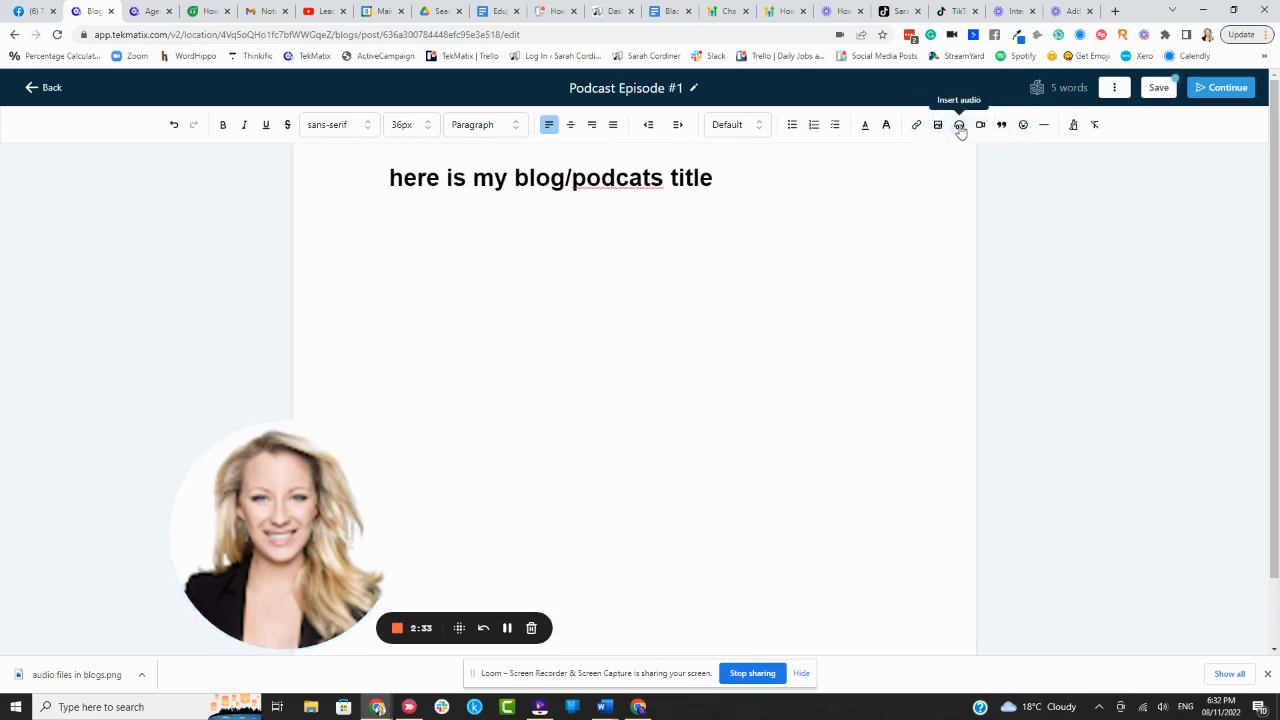
click(959, 125)
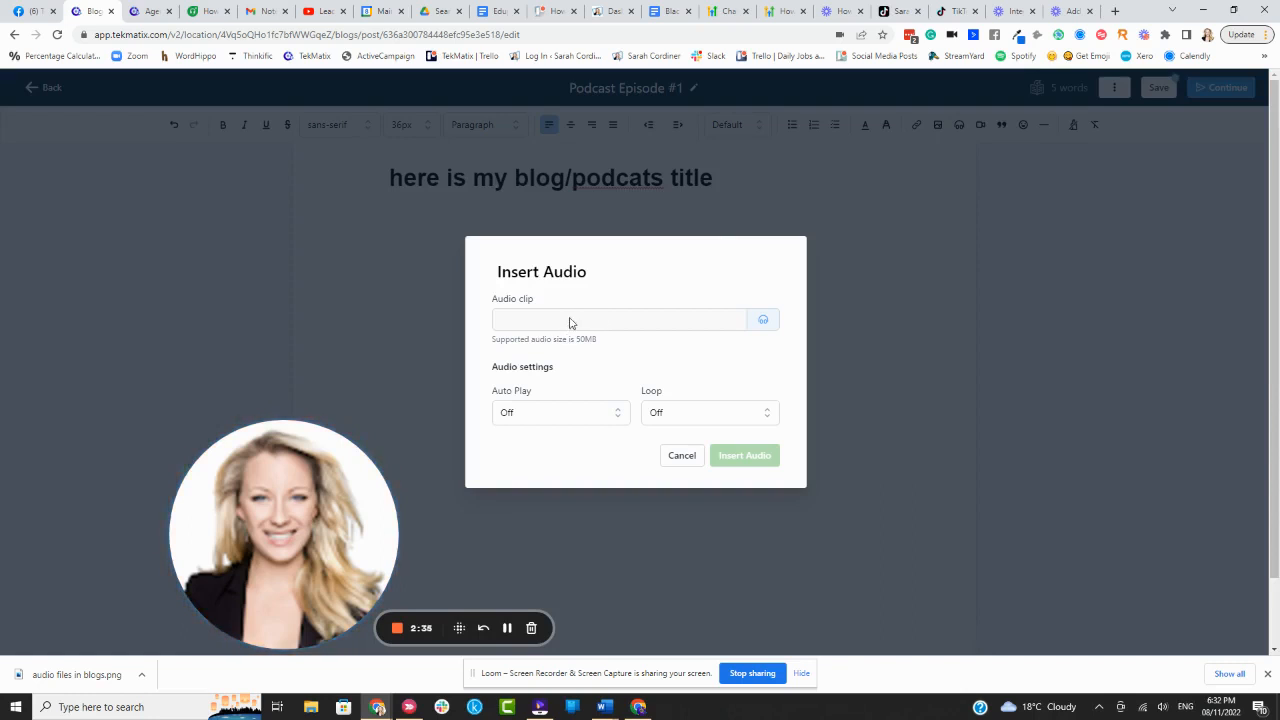
click(760, 325)
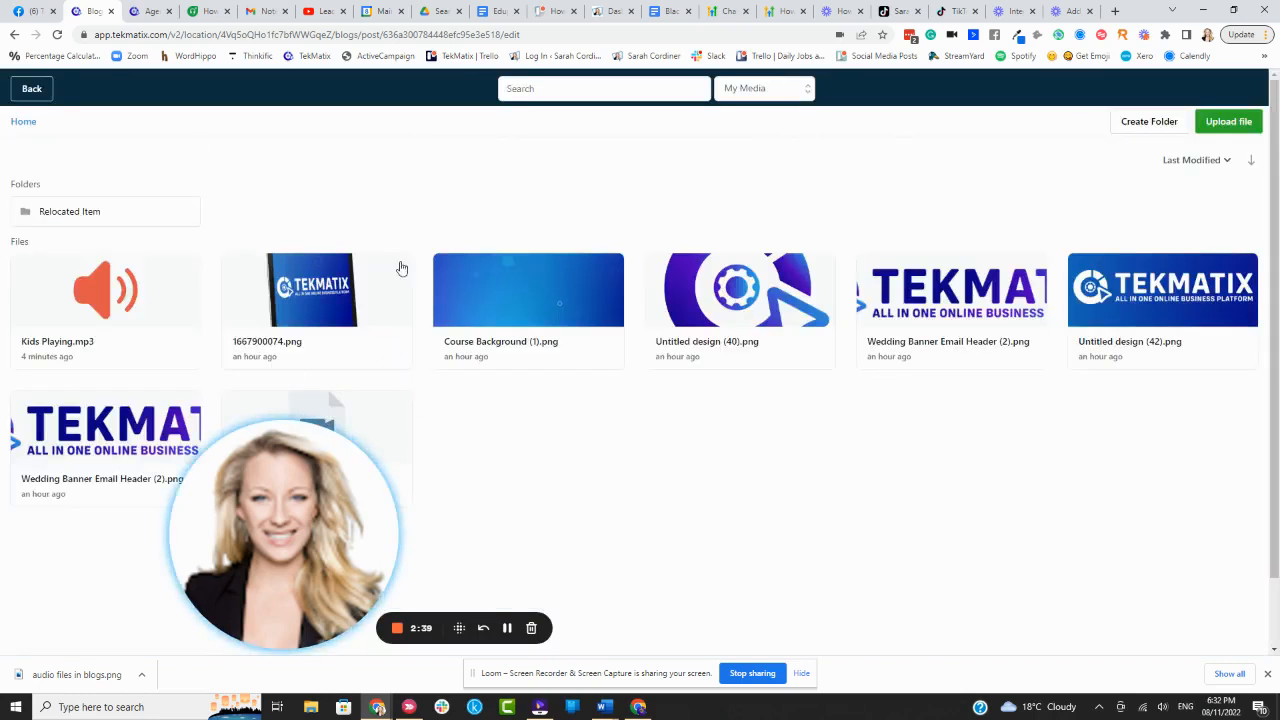
drag(289, 482, 178, 467)
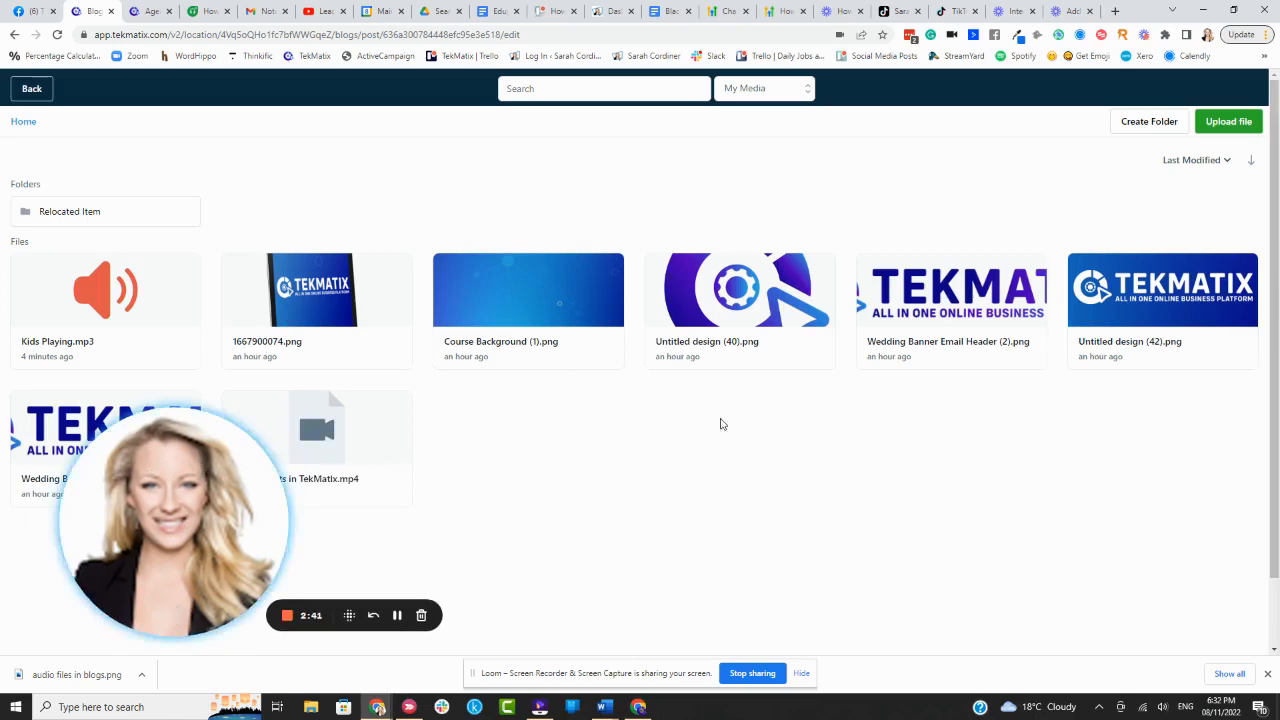
click(108, 292)
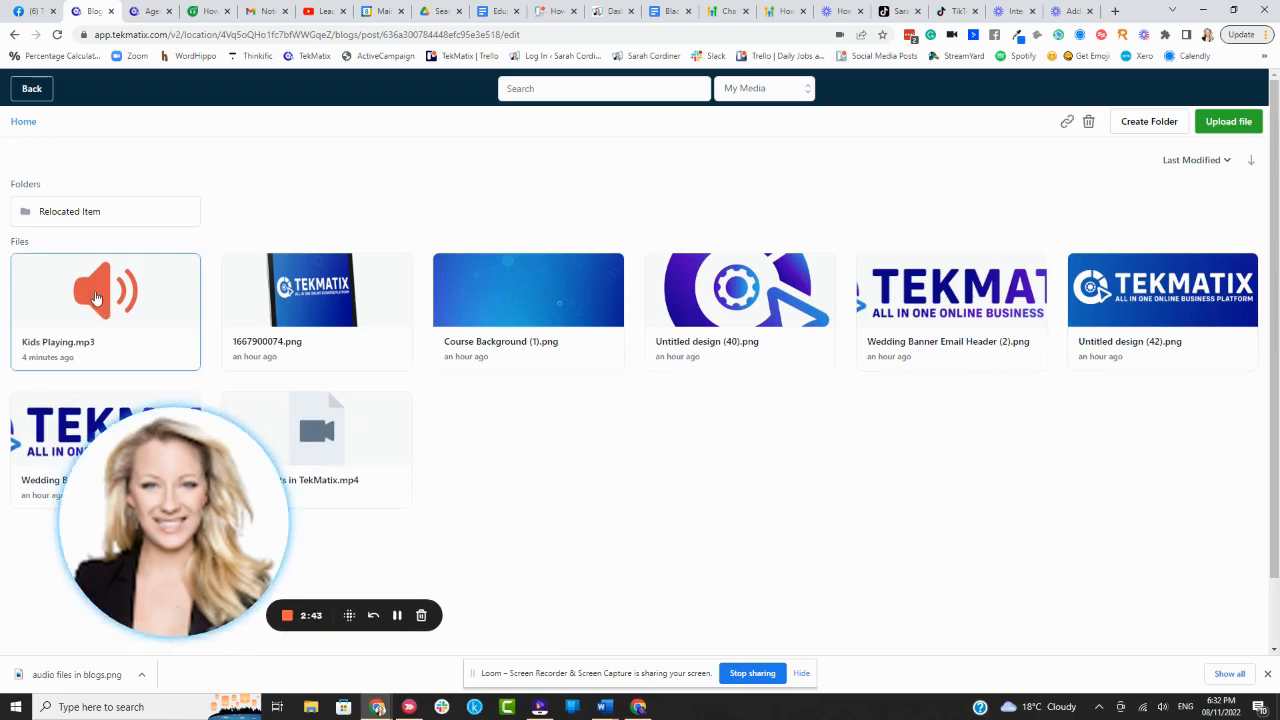
double_click(169, 333)
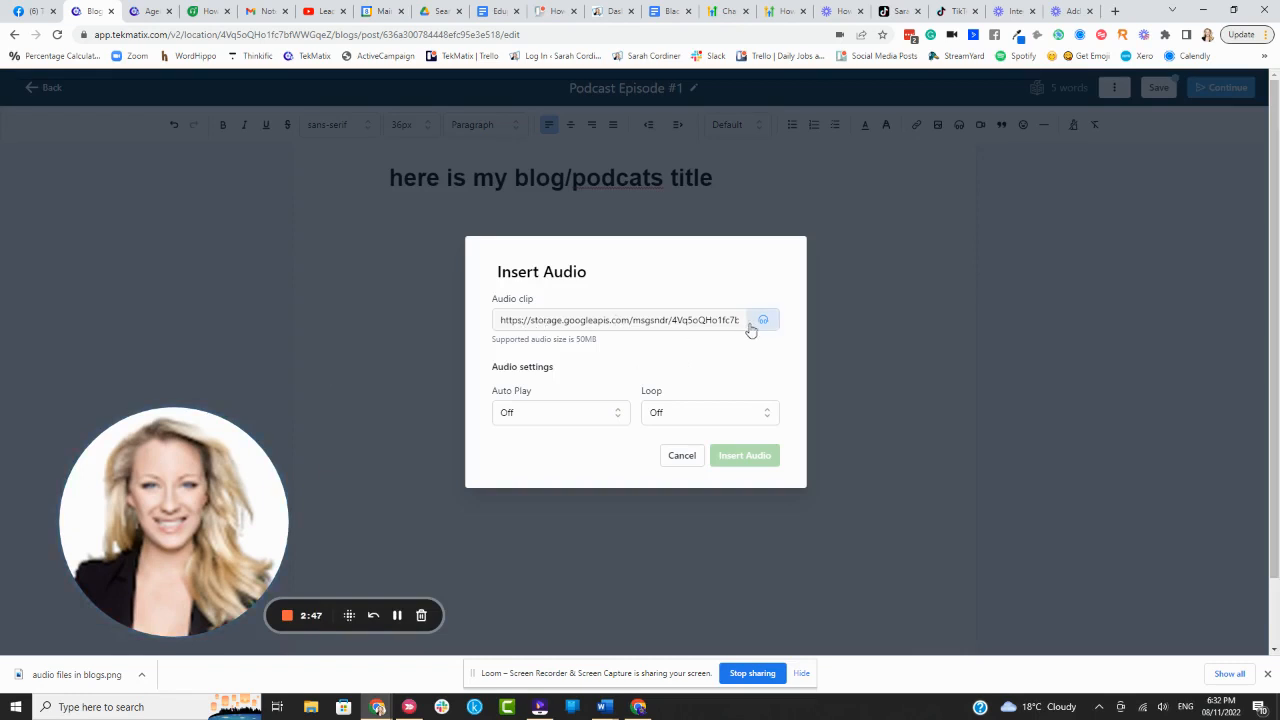
Step: Set both Auto Play and Loop to On for the audio clip
click(540, 415)
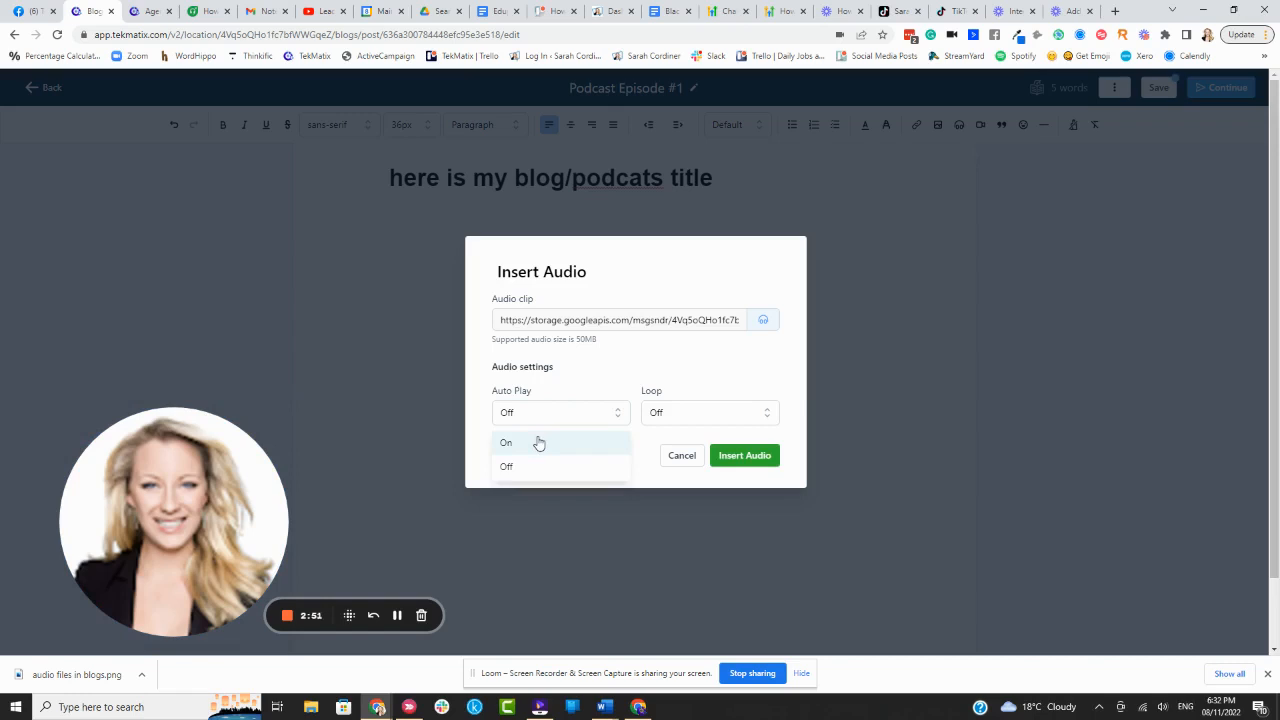
click(538, 443)
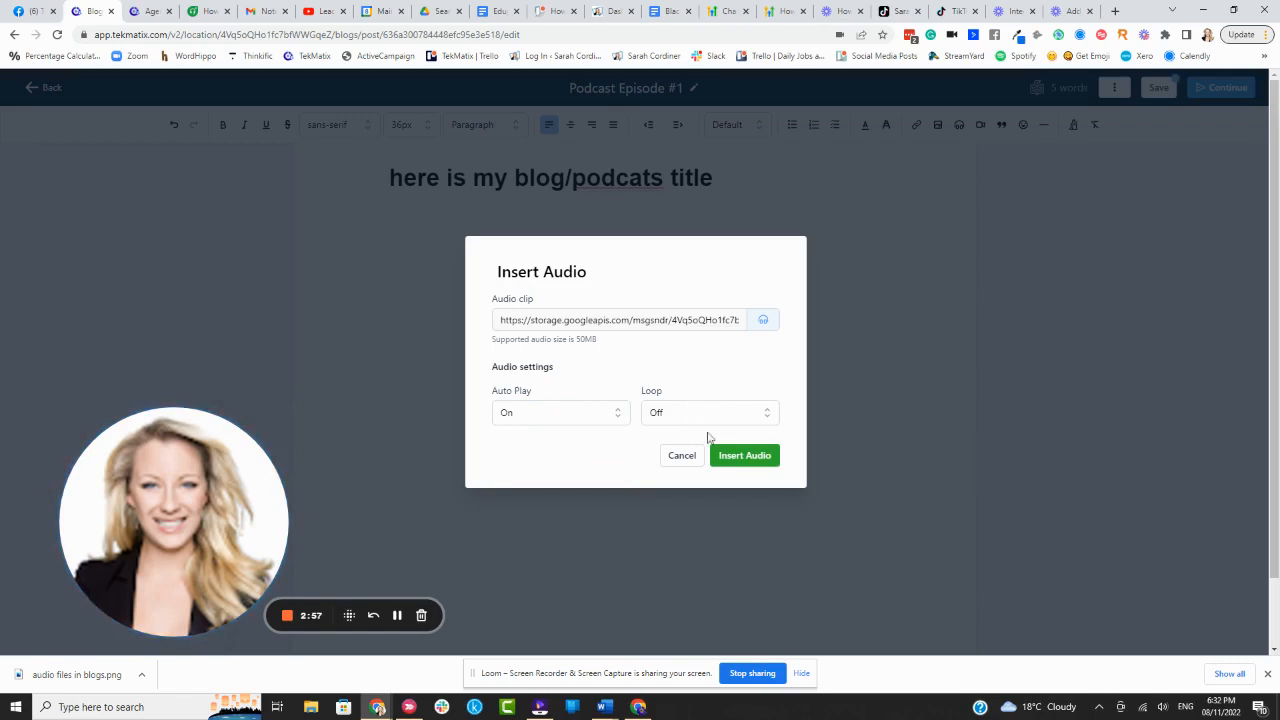
click(672, 413)
click(660, 444)
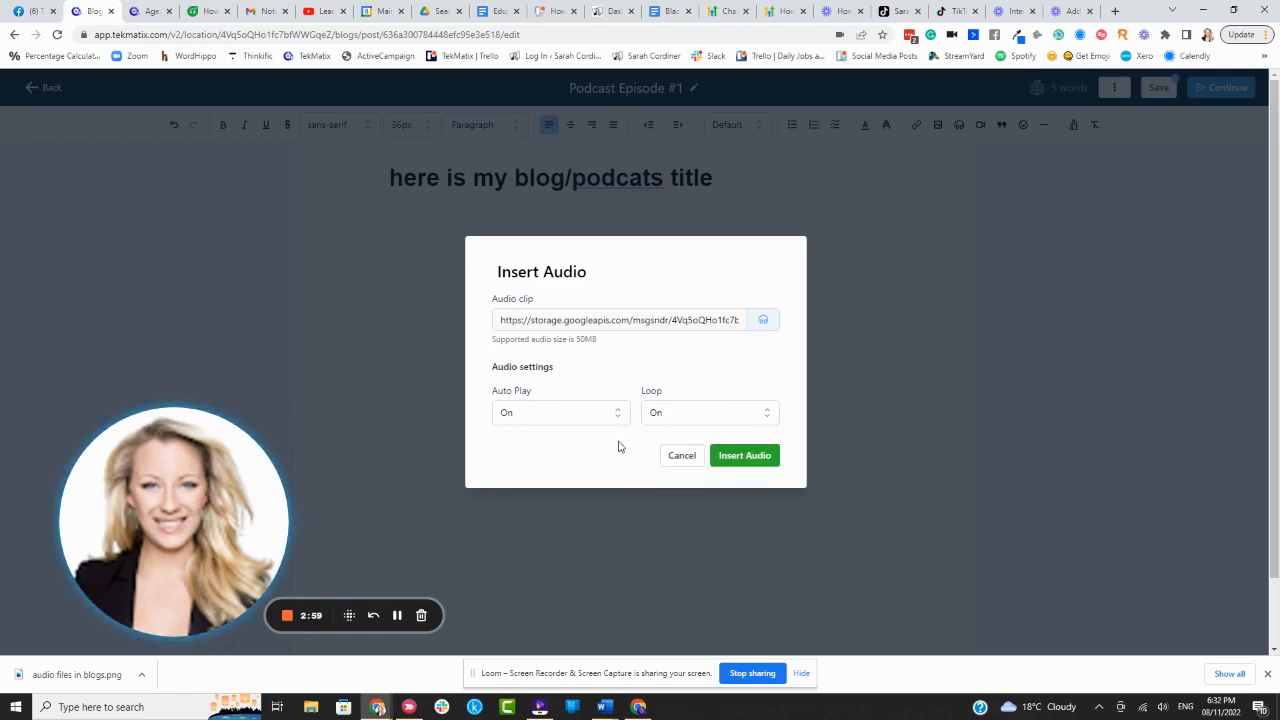
Step: Set Loop and Auto Play to Off and insert the audio clip into the post
click(652, 414)
click(656, 469)
click(557, 418)
click(546, 466)
click(746, 455)
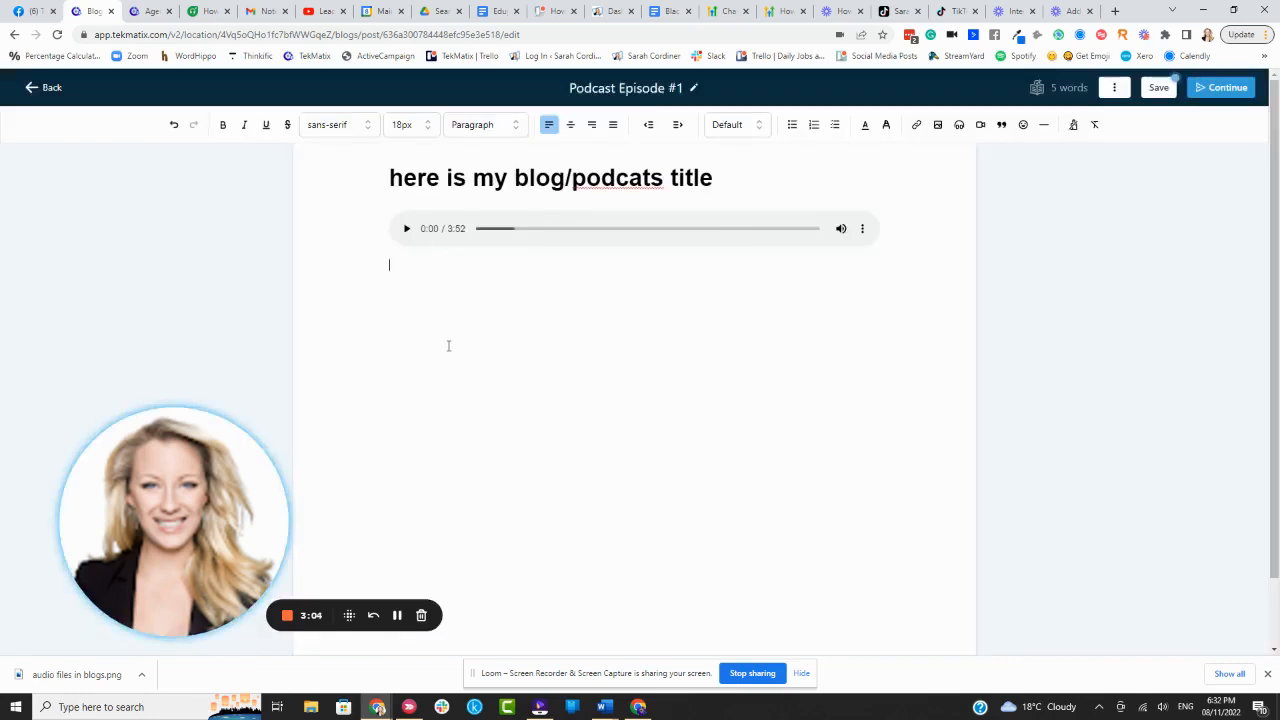
Step: Enter three placeholder lines below the audio player: "afbhjdbgjdjbvgh", "dfhgdfhga" and "fdhd"
text(afbhjdbgjdjbvgh)
key(Return)
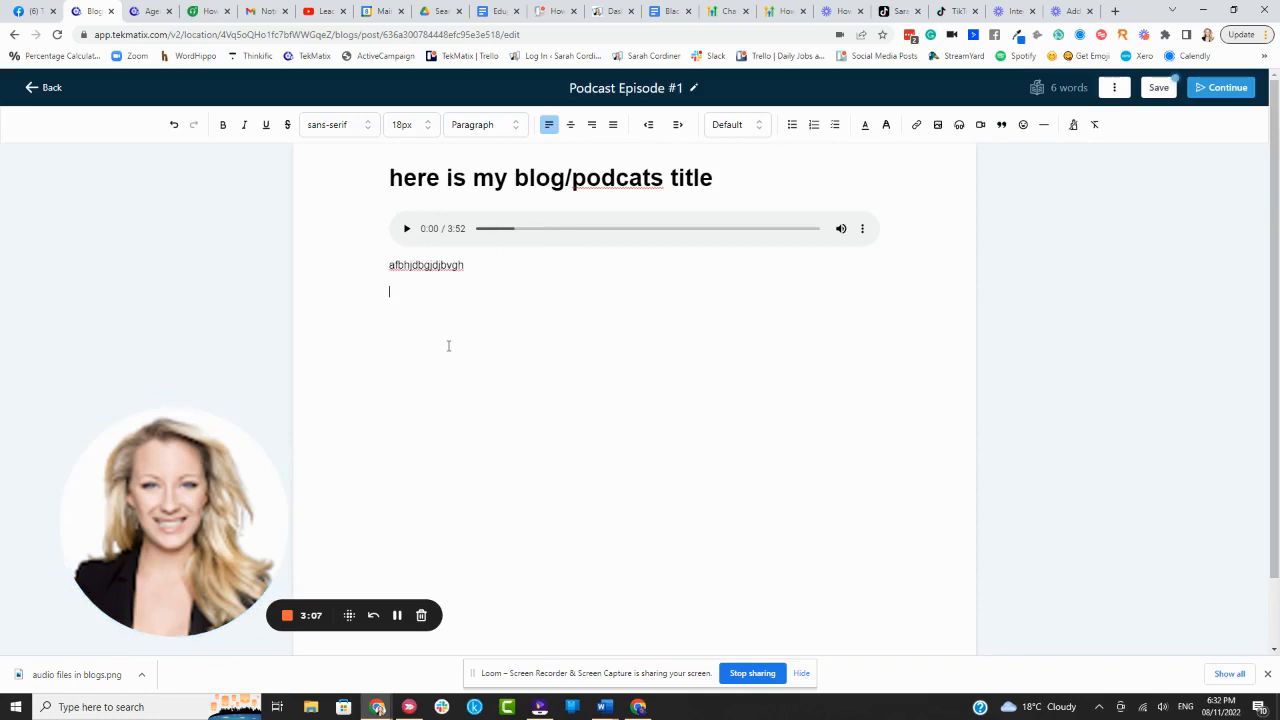
text(dfhgdfhga)
key(Return)
text(fdhd)
Step: Start an image insertion below the placeholder text and choose 1667900074.png from the media library
click(937, 124)
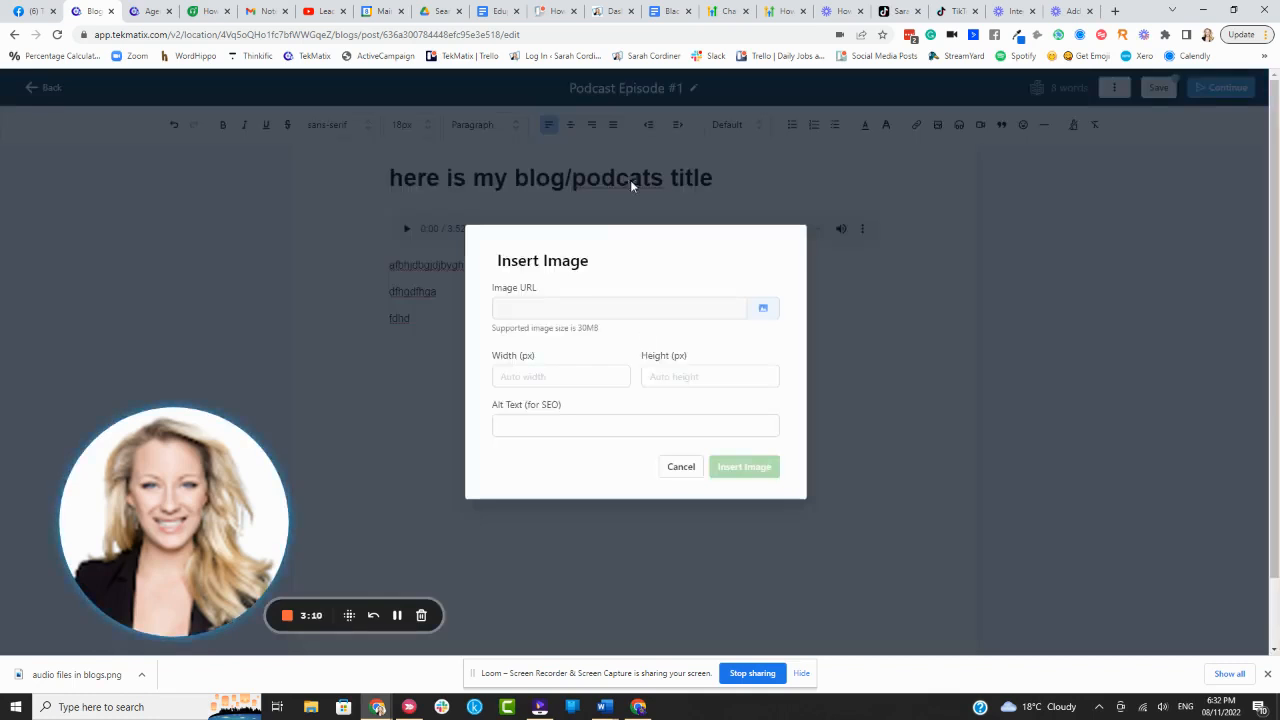
click(763, 309)
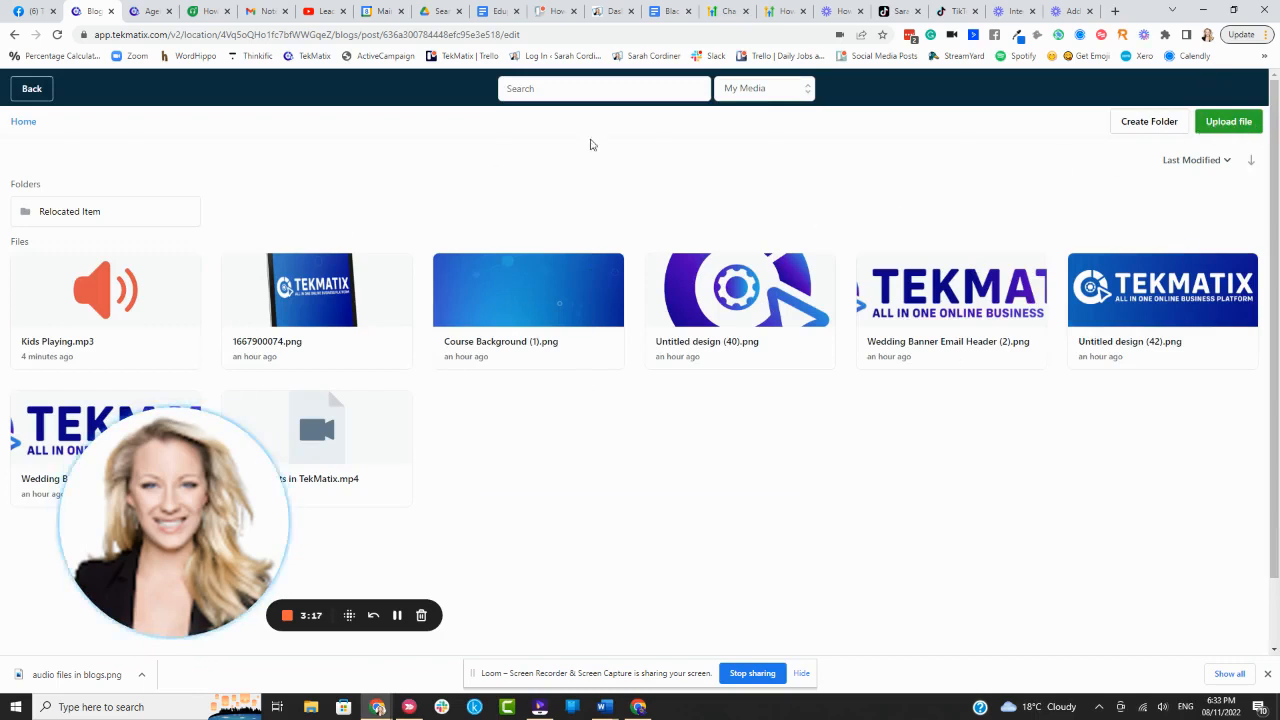
click(333, 300)
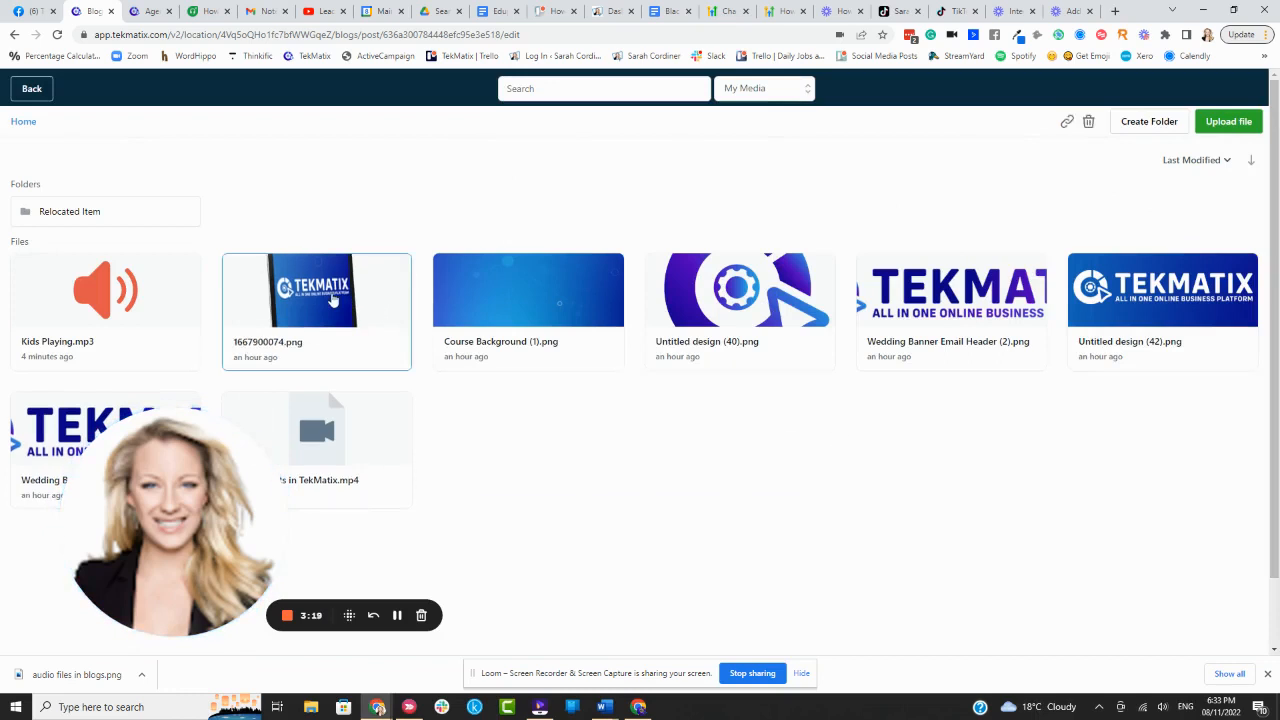
click(333, 300)
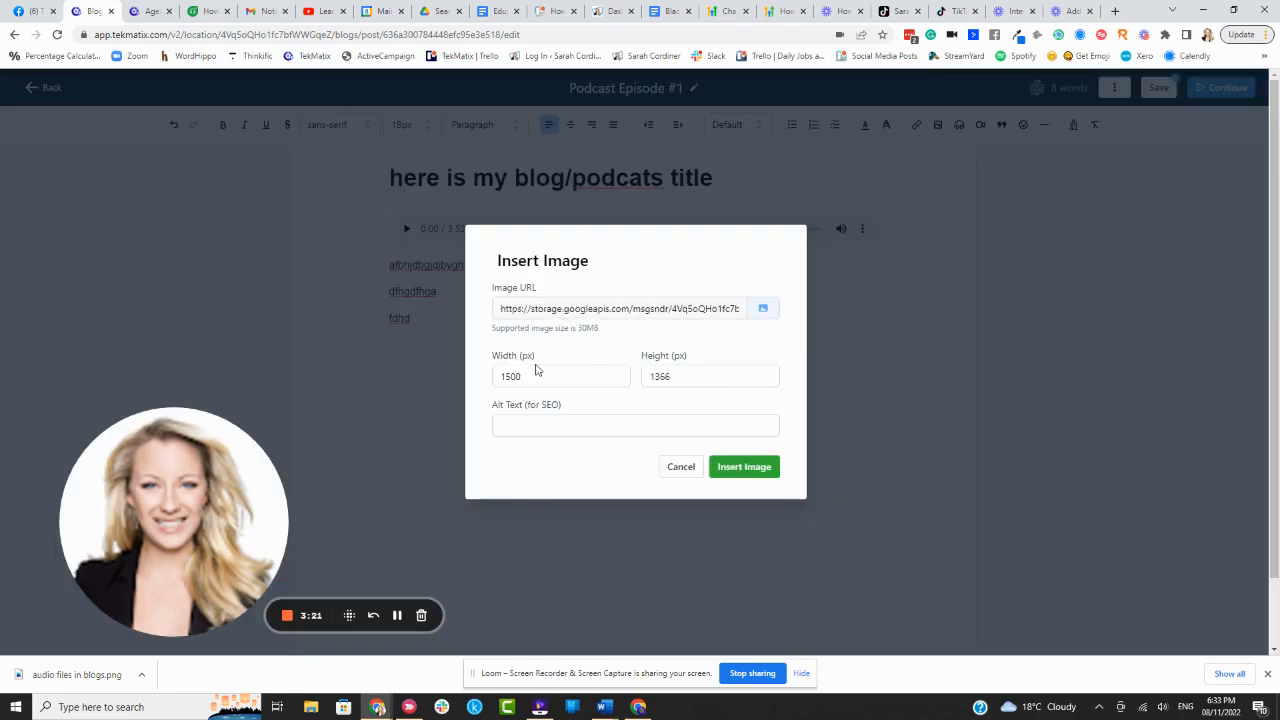
Step: Give the image the alt text "te amazing podcast by xyz persn" and insert it into the post
click(744, 467)
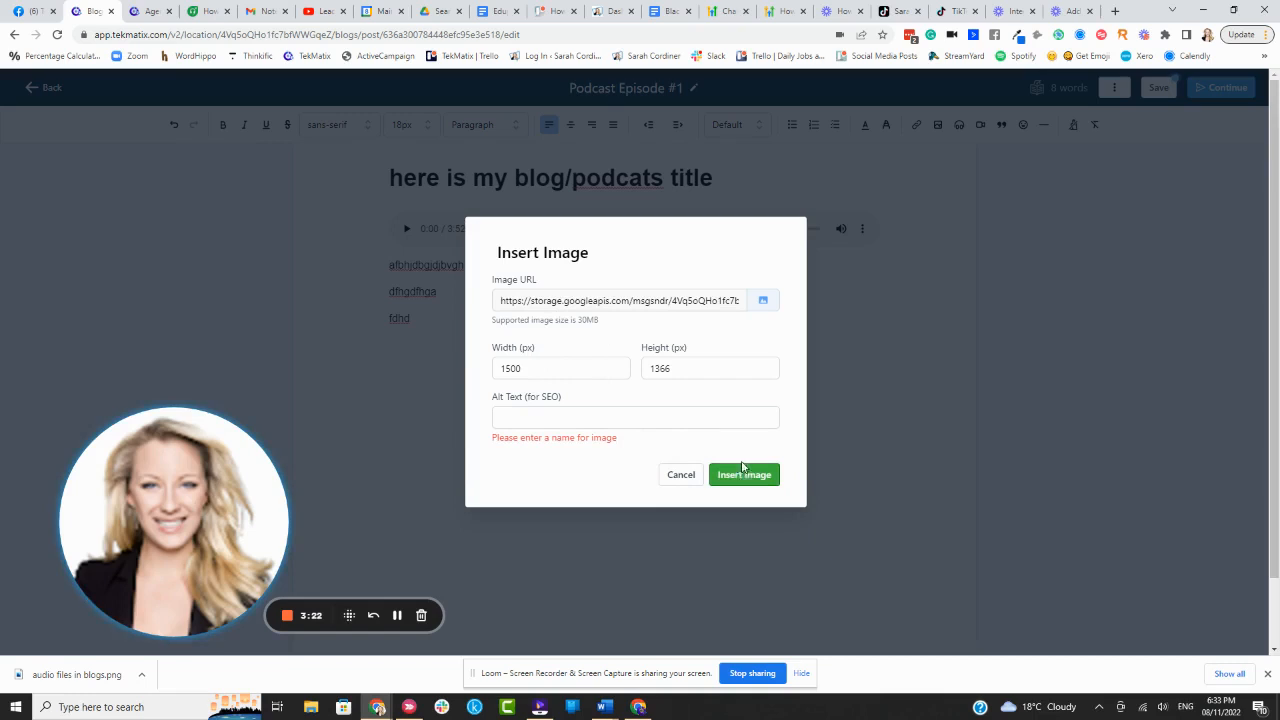
click(548, 415)
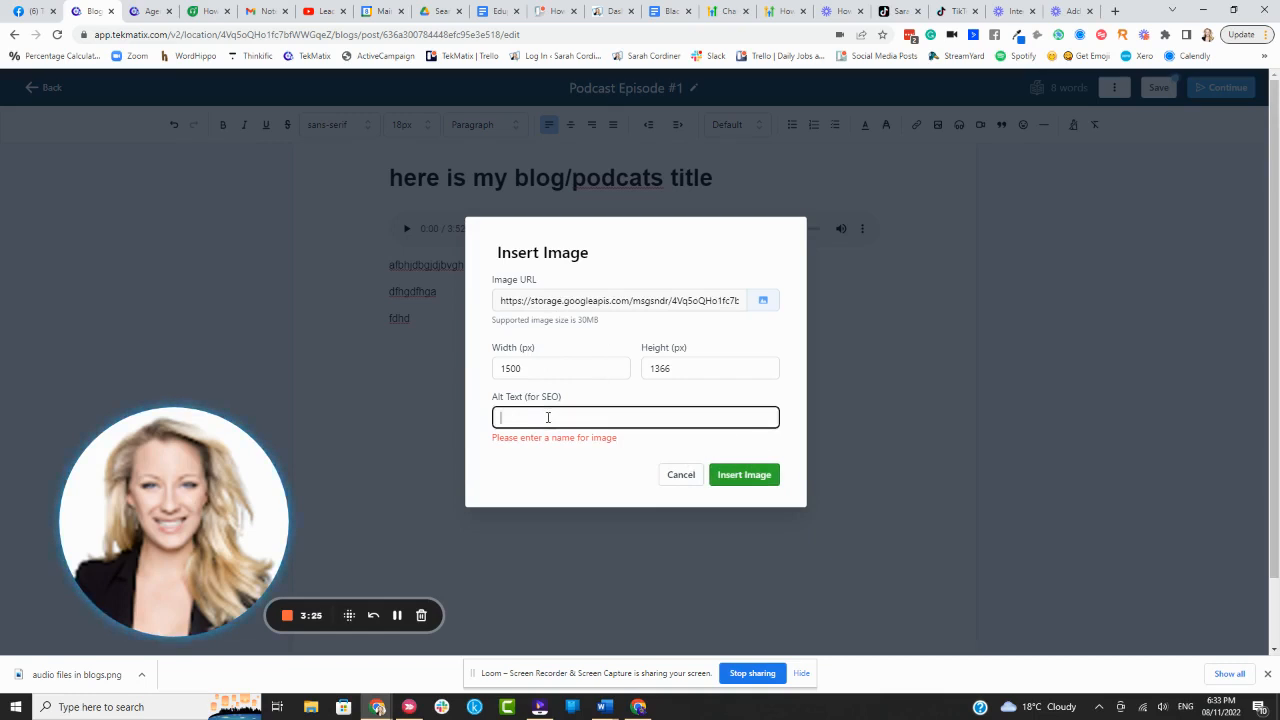
text(te amazing podcast by xyz)
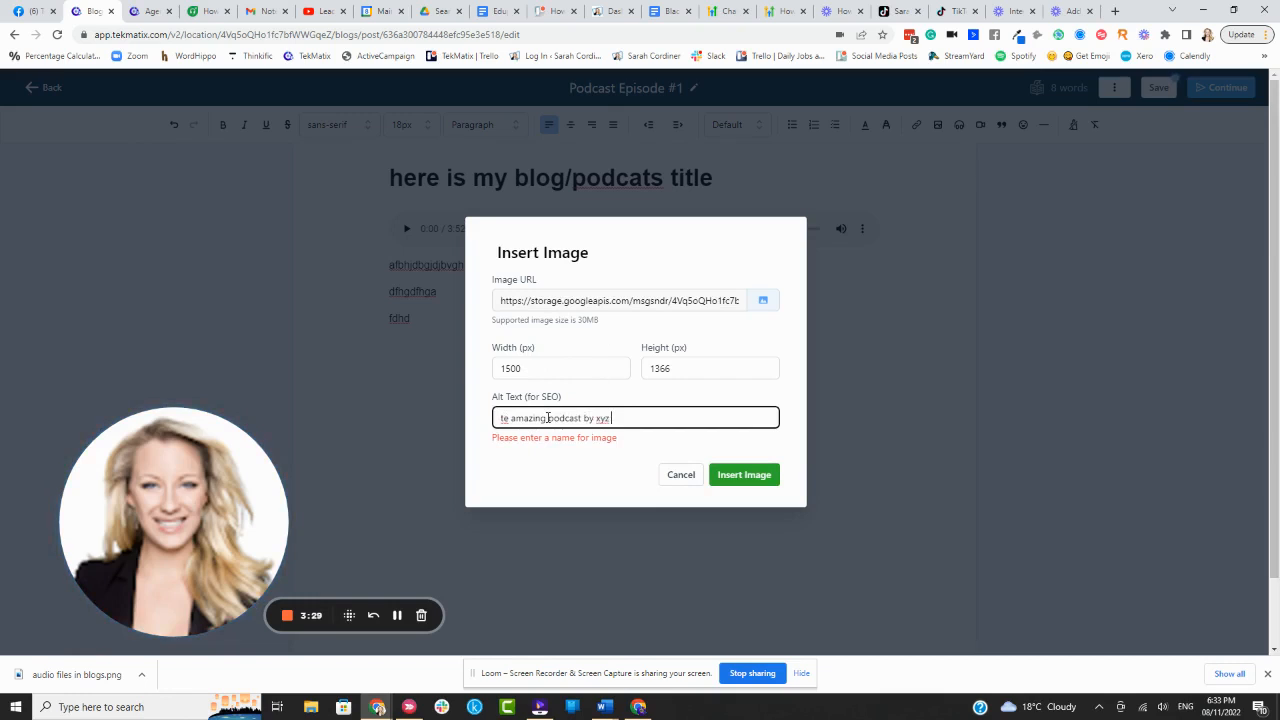
text( persn)
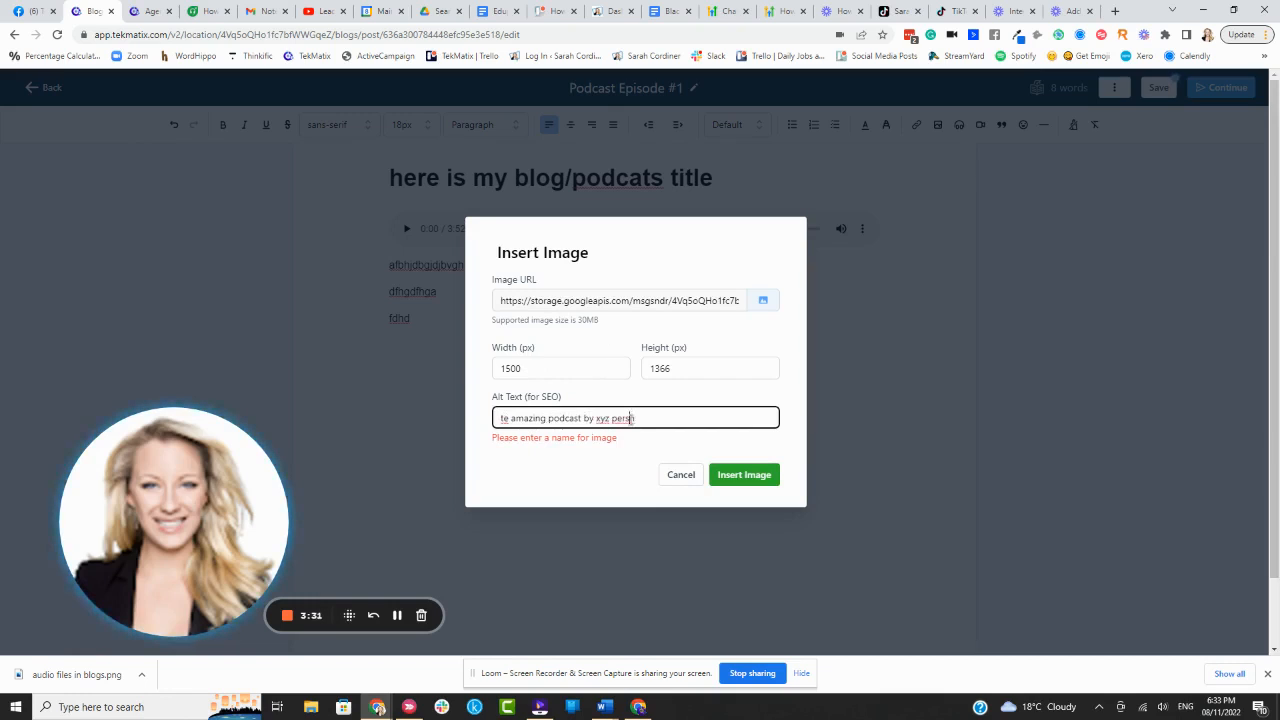
click(763, 475)
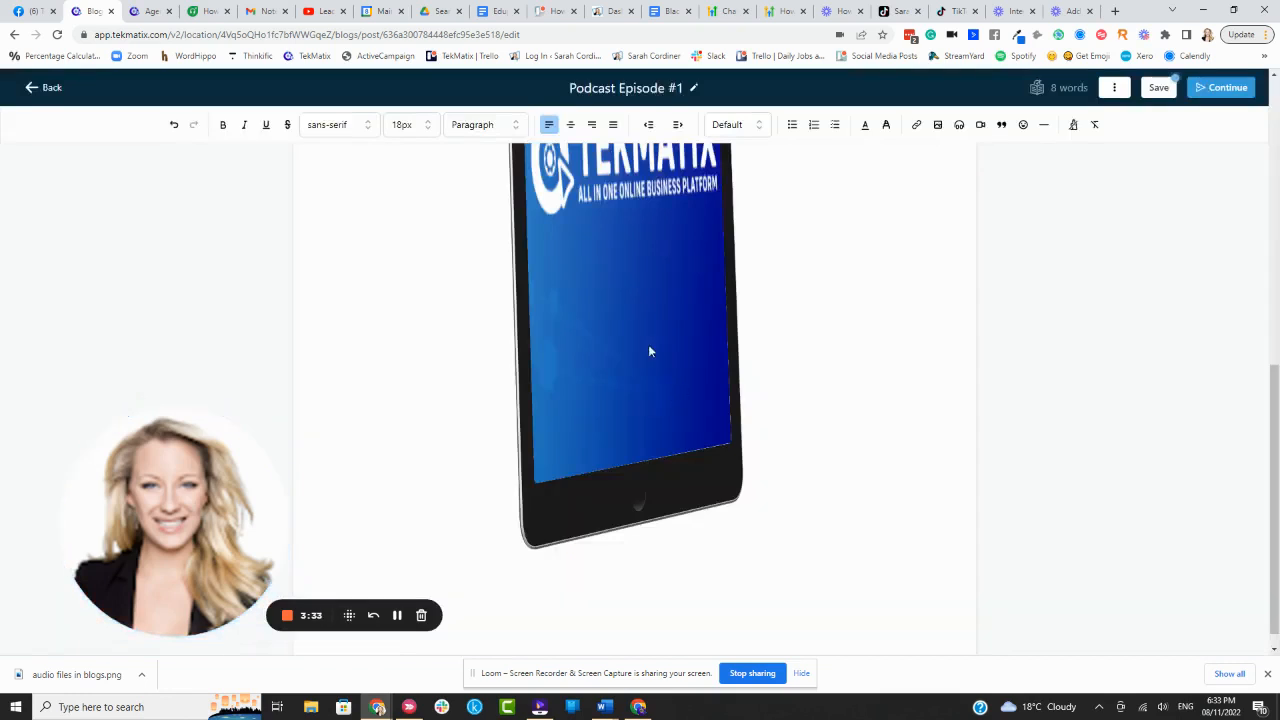
Step: Look over the finished post, save it and continue to its publishing settings
scroll(635, 300, up, 5)
scroll(700, 310, up, 2)
scroll(600, 400, down, 6)
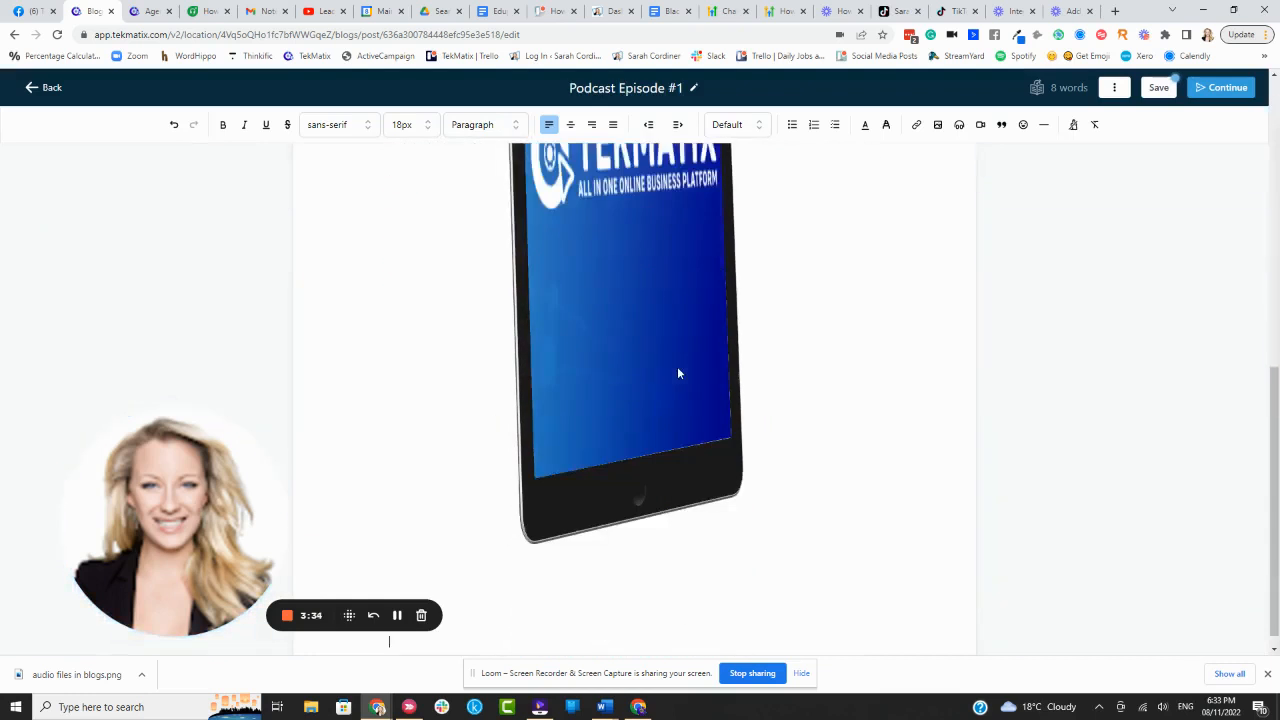
scroll(673, 397, up, 5)
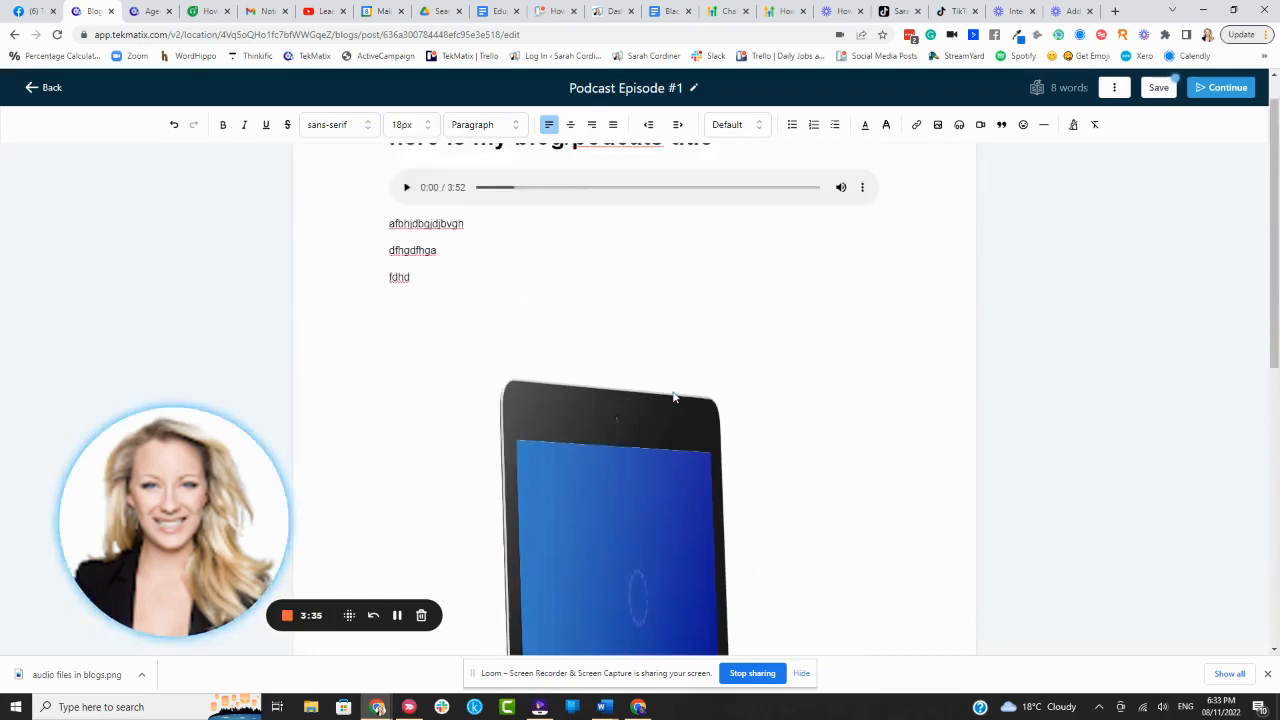
click(1160, 88)
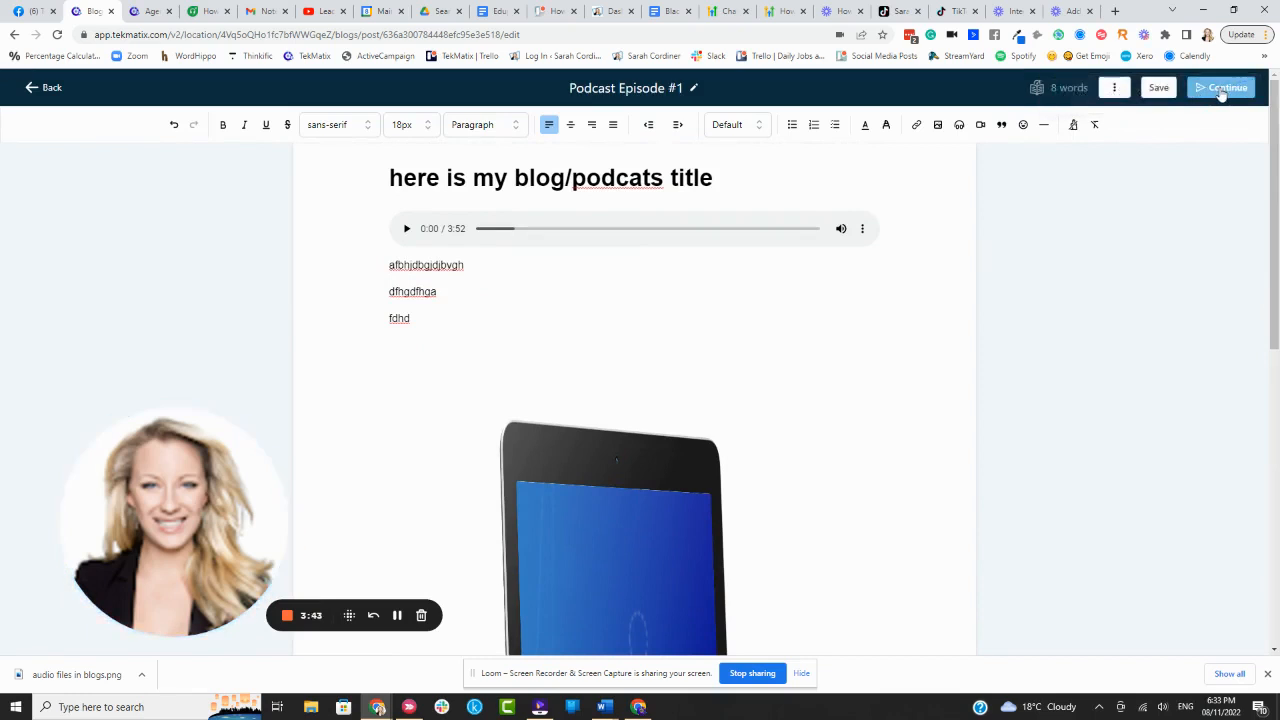
click(1222, 88)
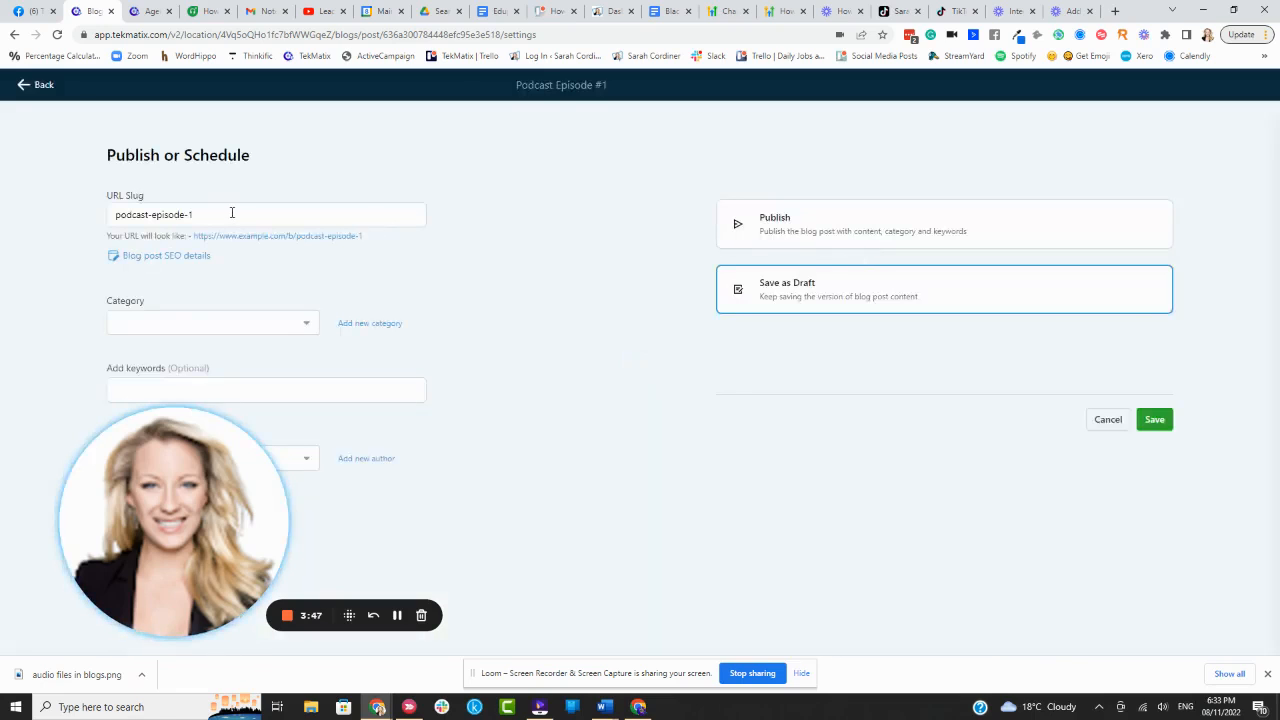
Step: Check the post's URL slug and look at the available blog categories
drag(231, 213, 106, 215)
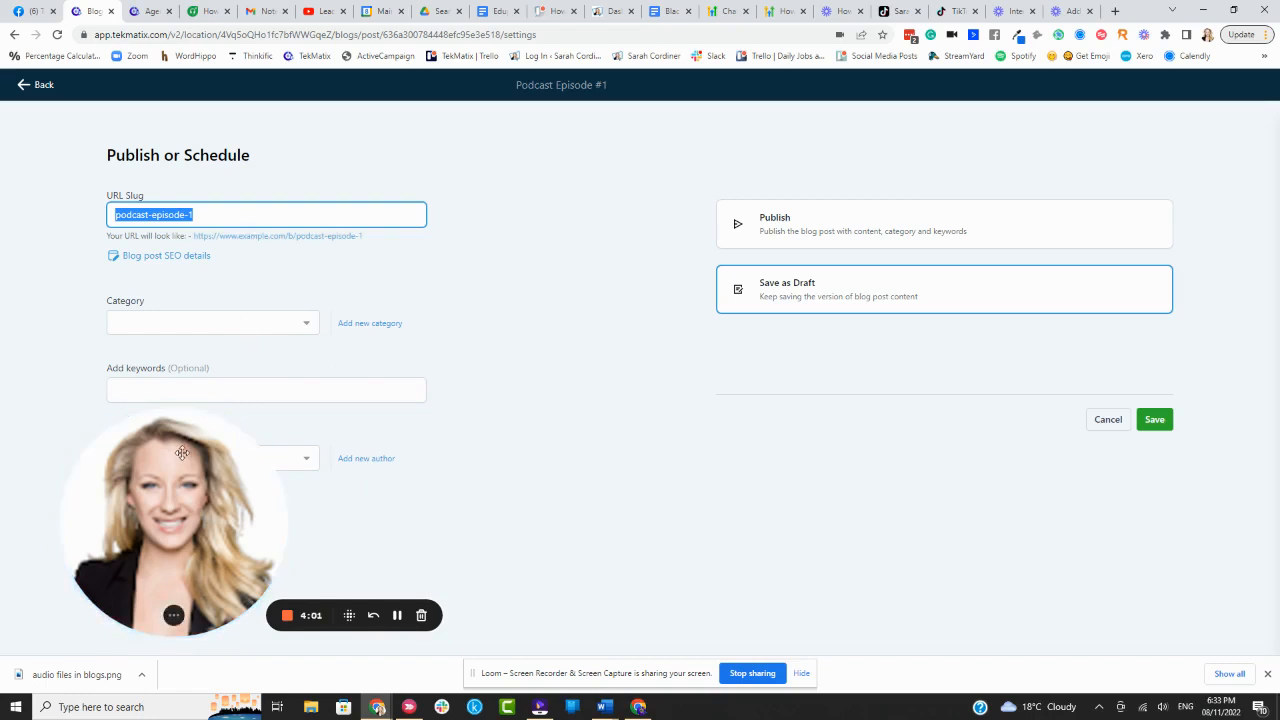
drag(181, 452, 127, 465)
click(259, 320)
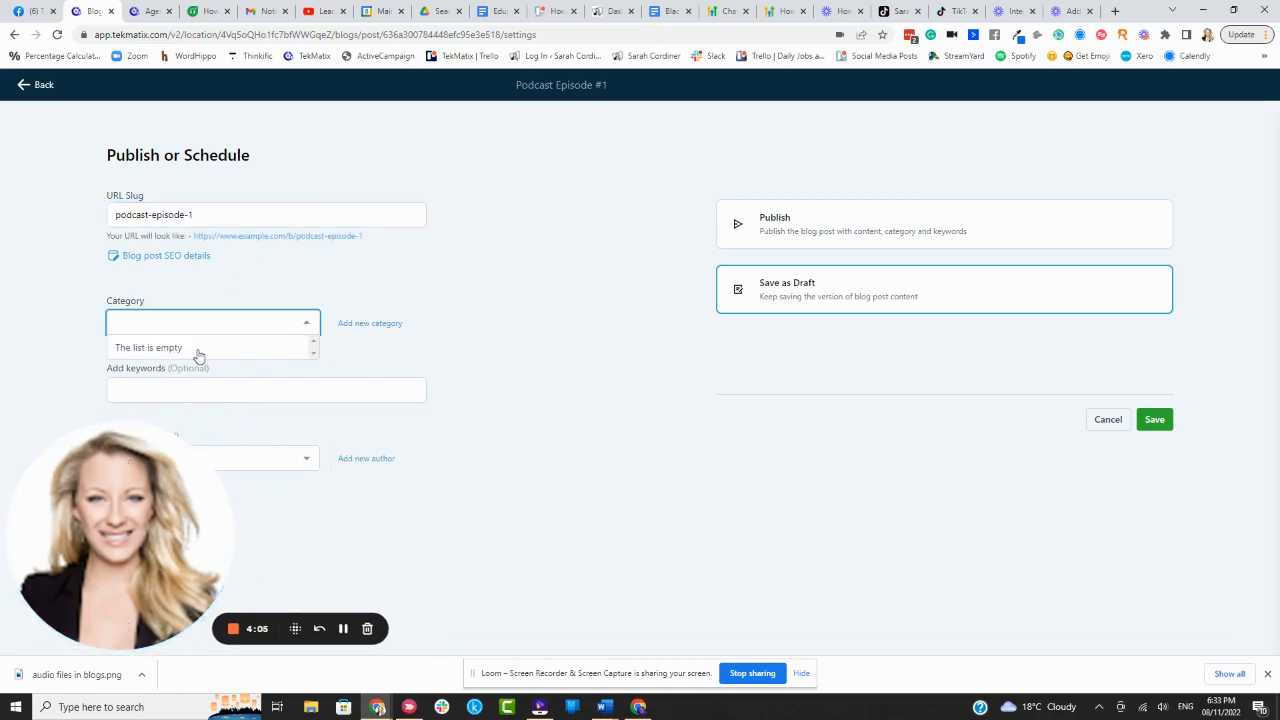
click(534, 318)
Step: Add the keywords "podcast" and "leadership" to the post
click(193, 392)
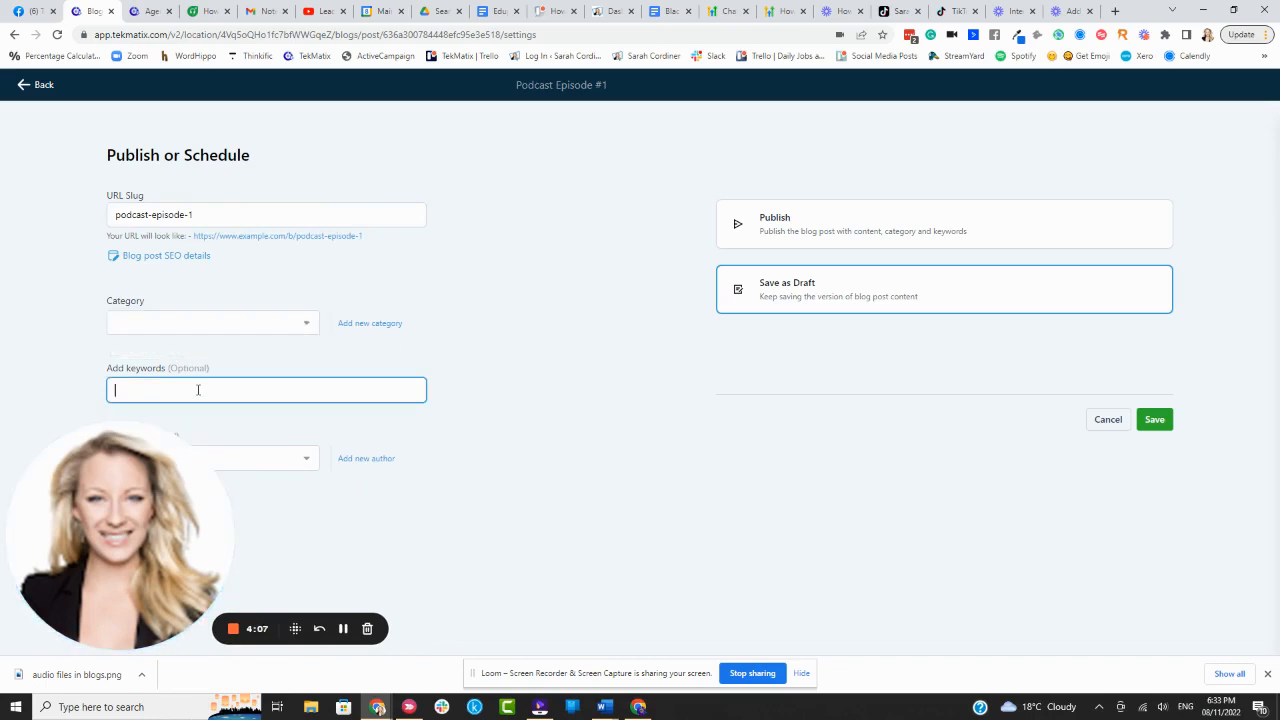
click(117, 628)
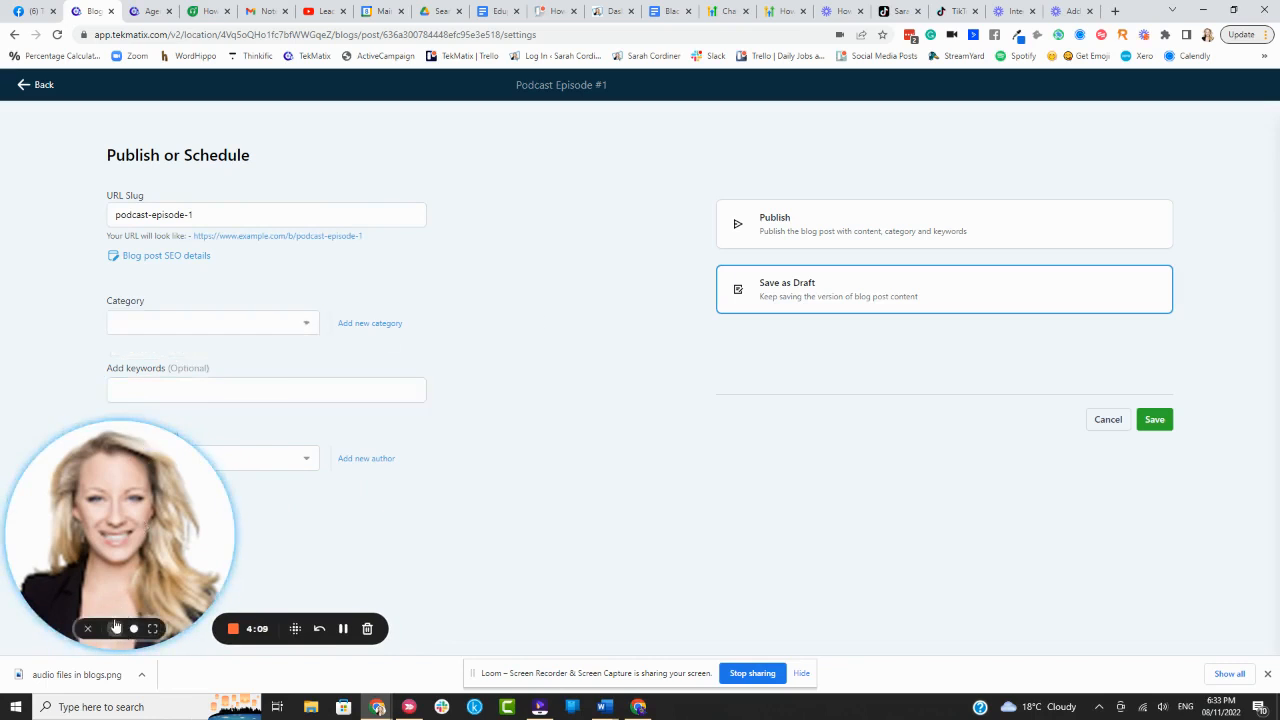
click(146, 384)
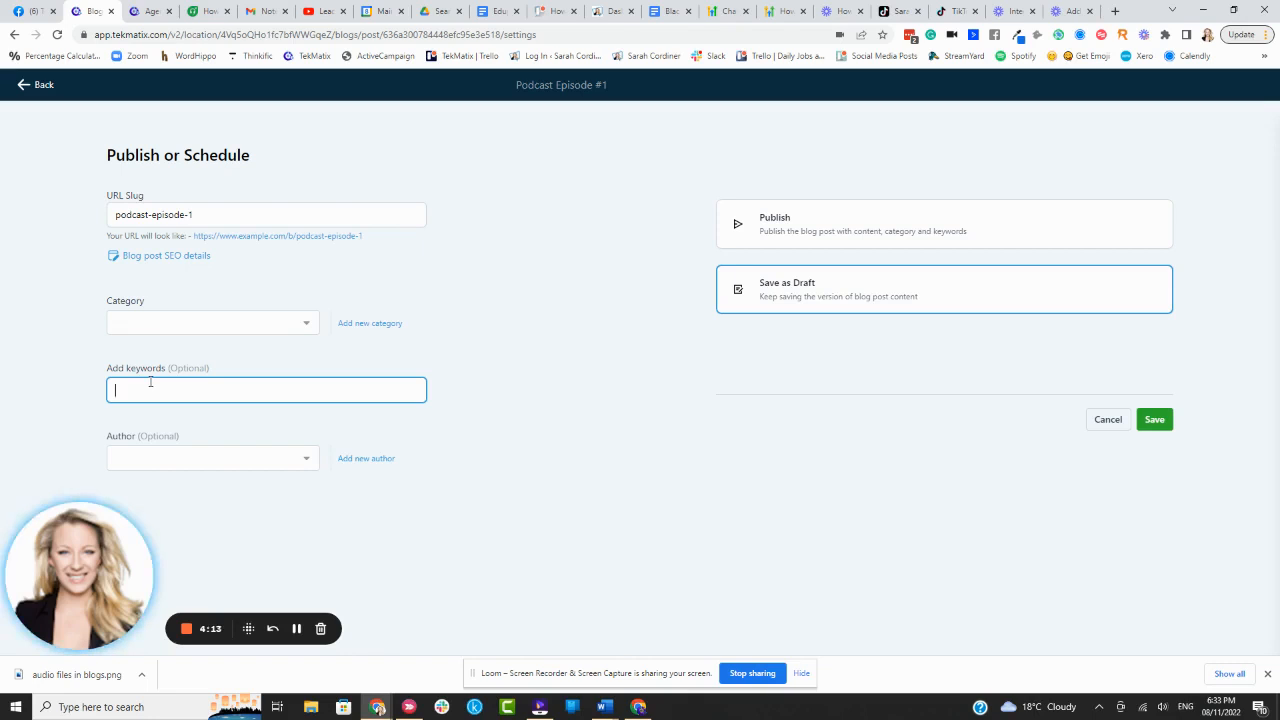
text(podcast)
key(Return)
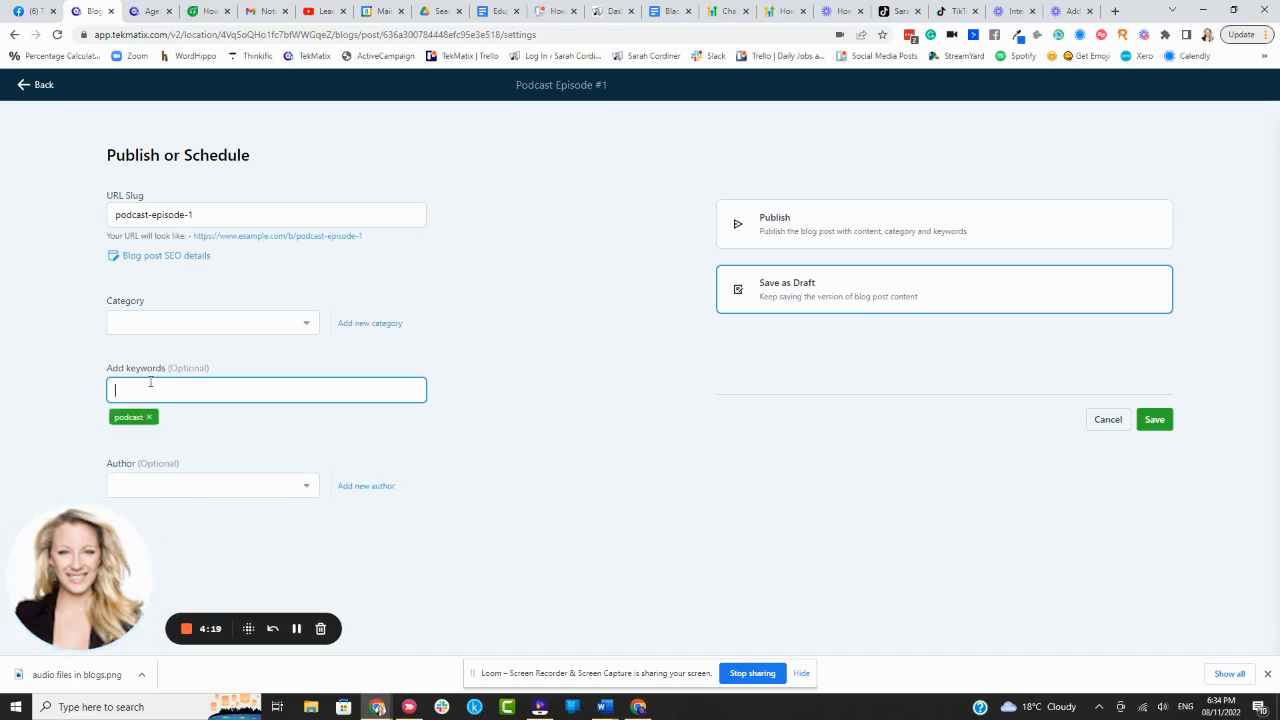
text(leadership)
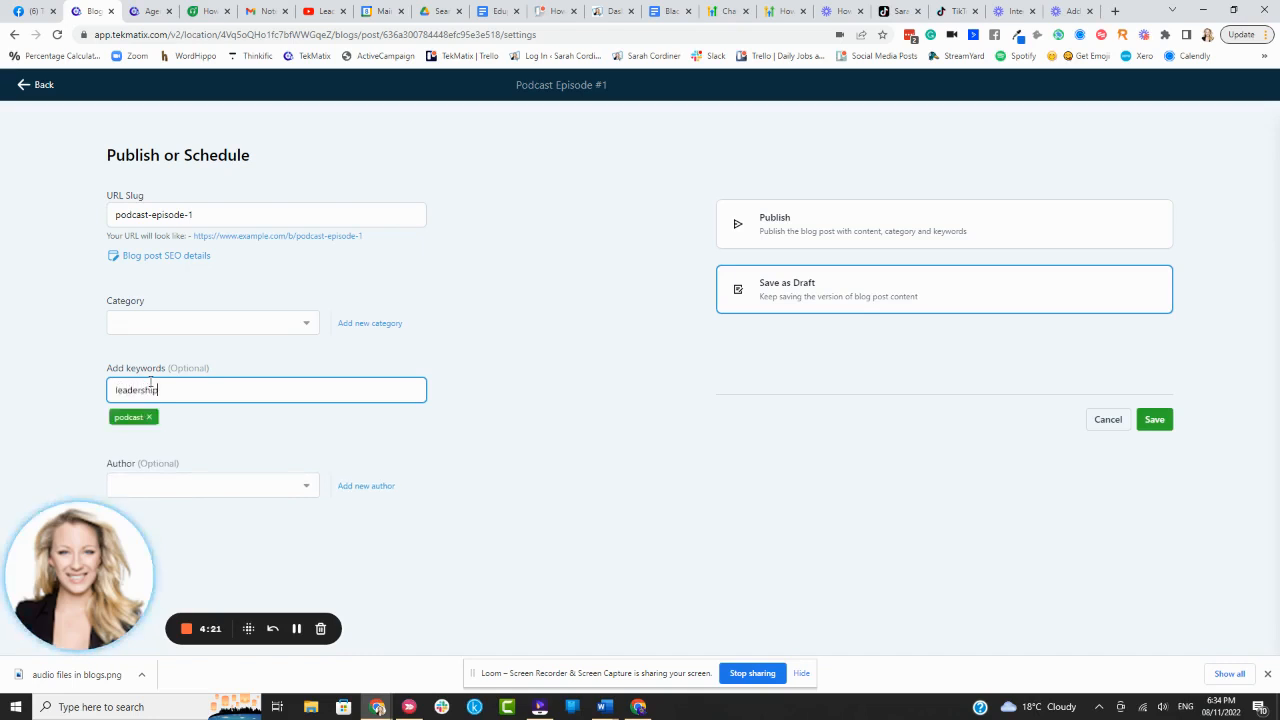
key(Return)
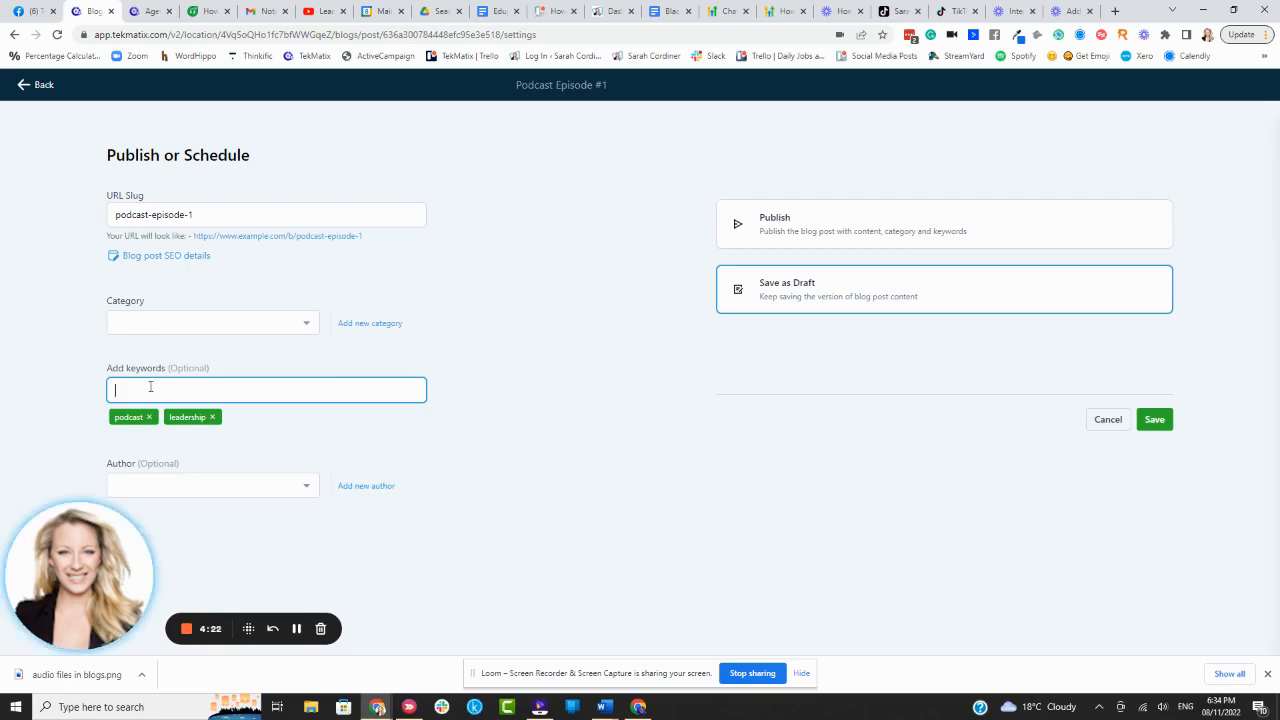
click(266, 485)
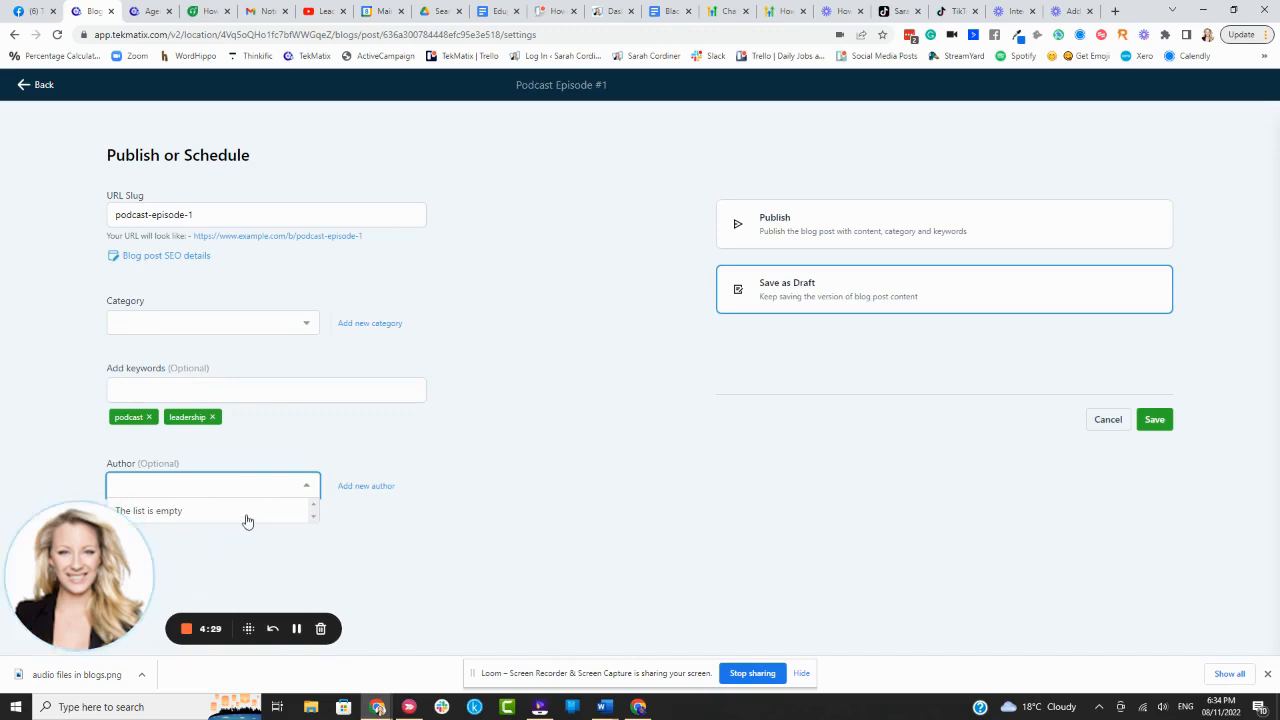
double_click(374, 490)
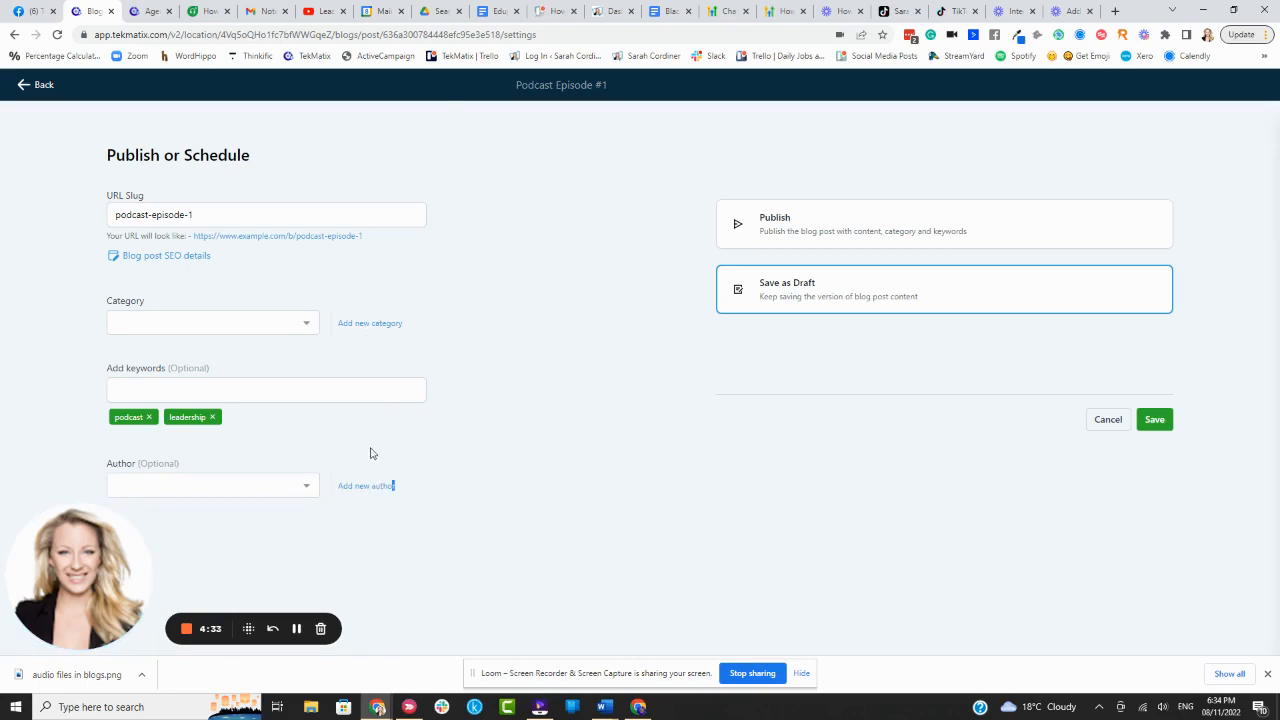
click(370, 486)
click(502, 197)
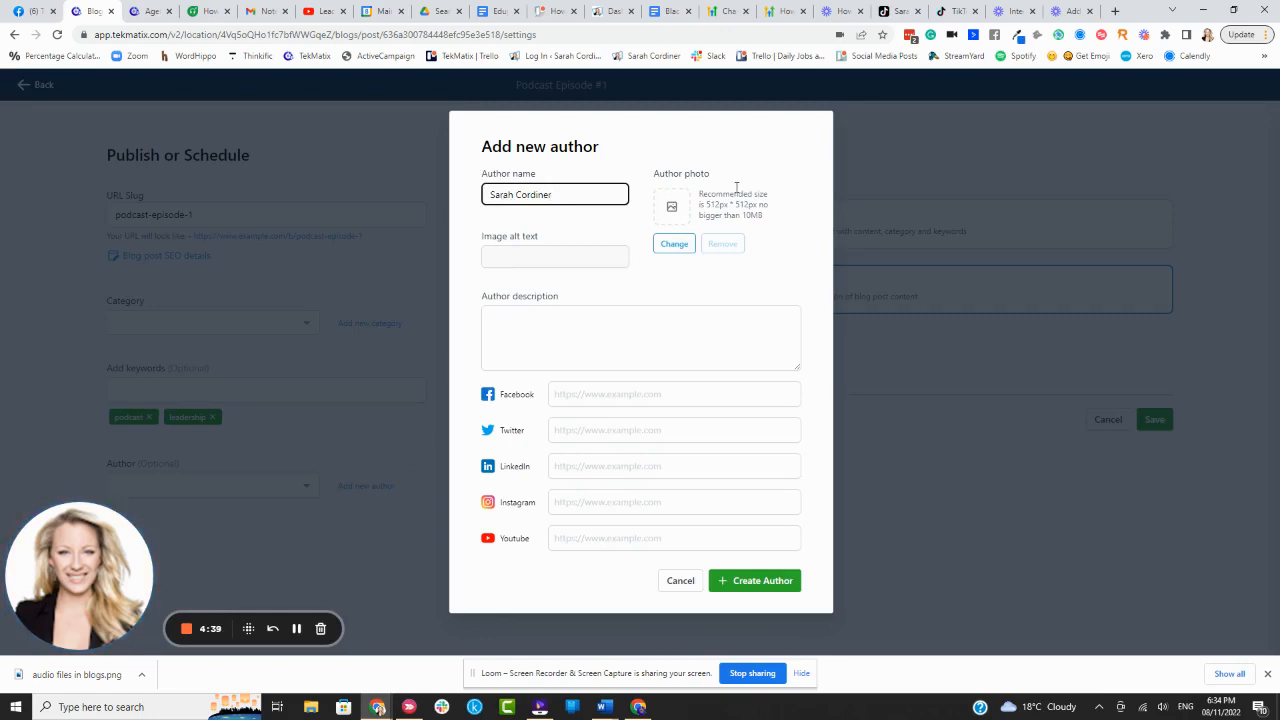
drag(750, 204, 705, 204)
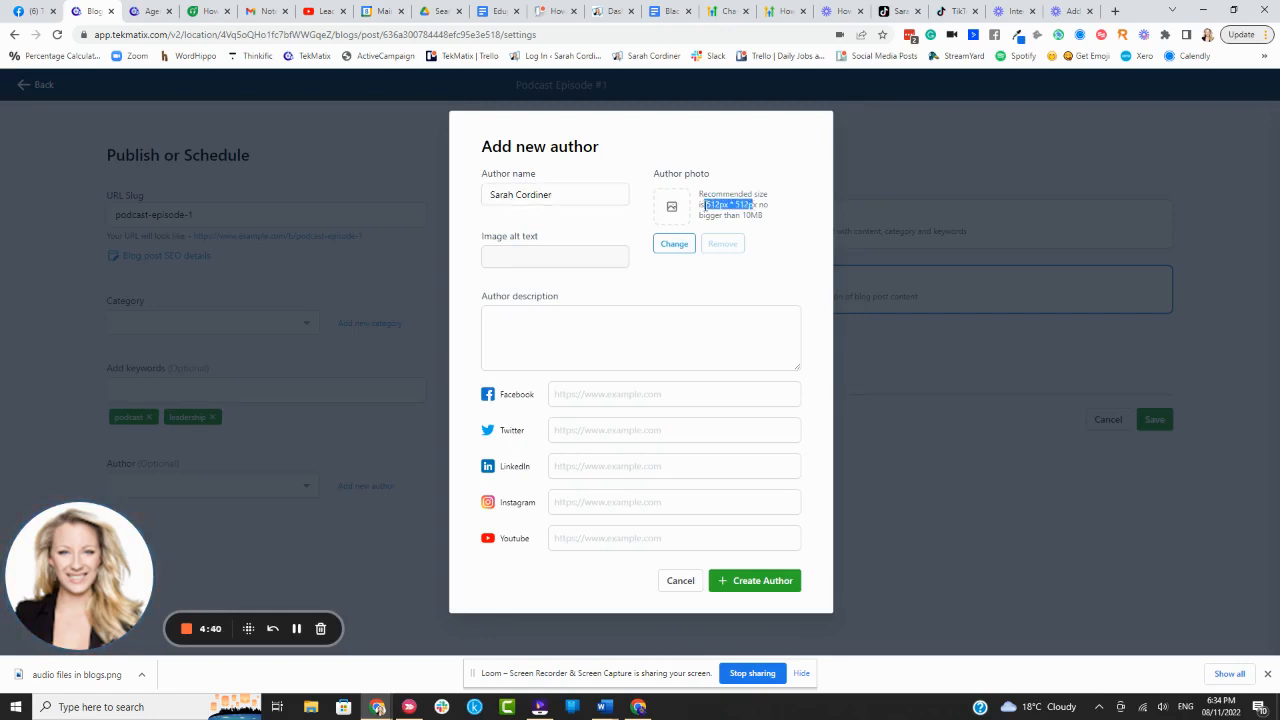
click(526, 337)
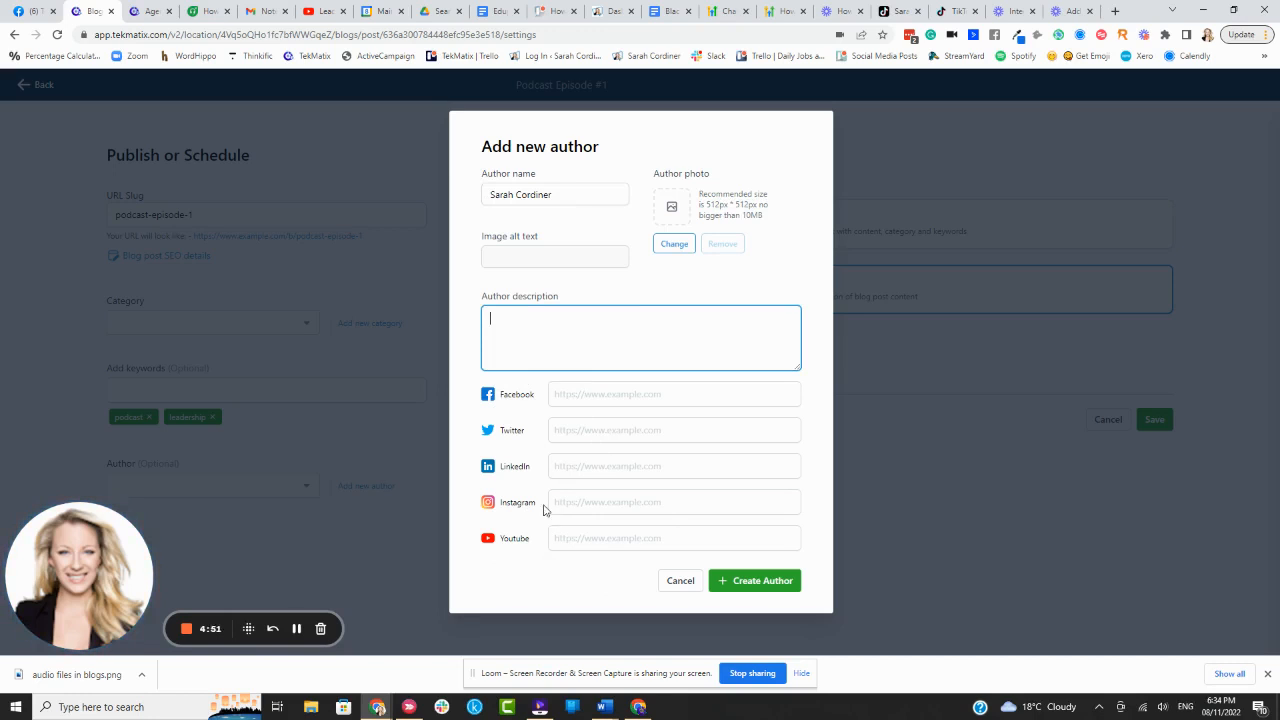
click(670, 584)
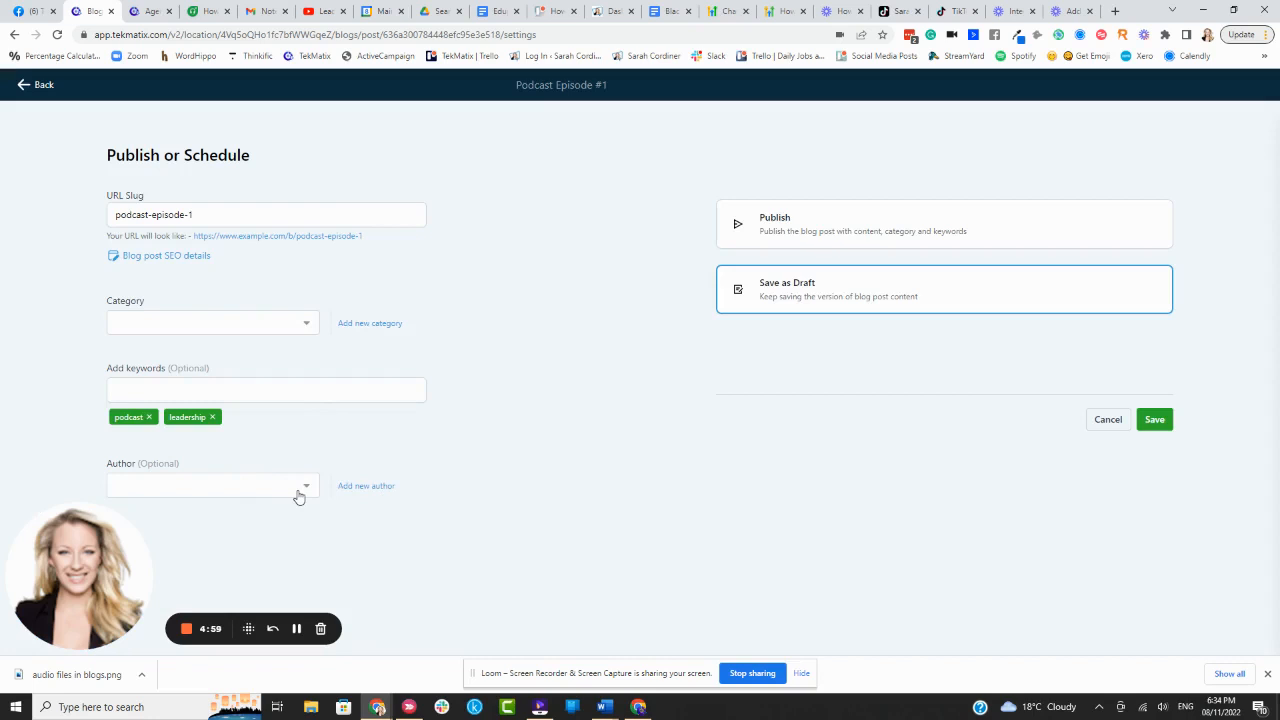
Step: Choose Publish for the post, check the published date calendar and try to save the publishing settings
click(806, 235)
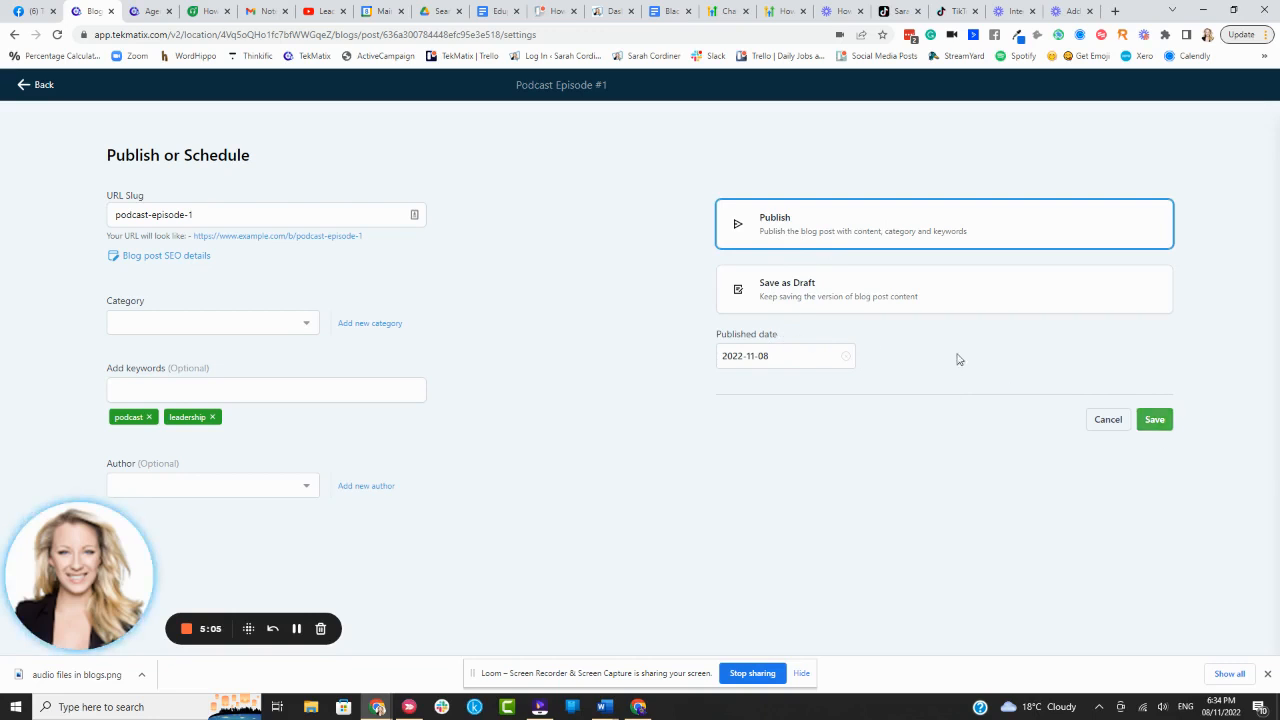
click(788, 360)
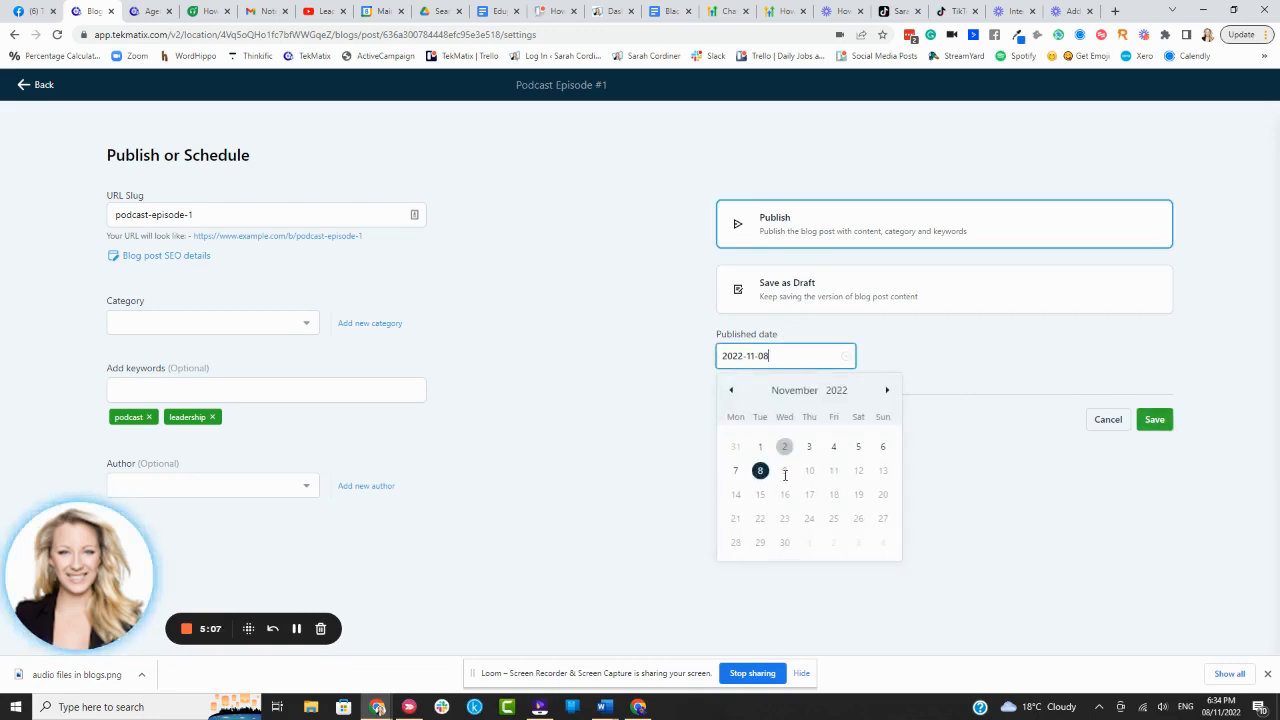
click(887, 390)
click(903, 350)
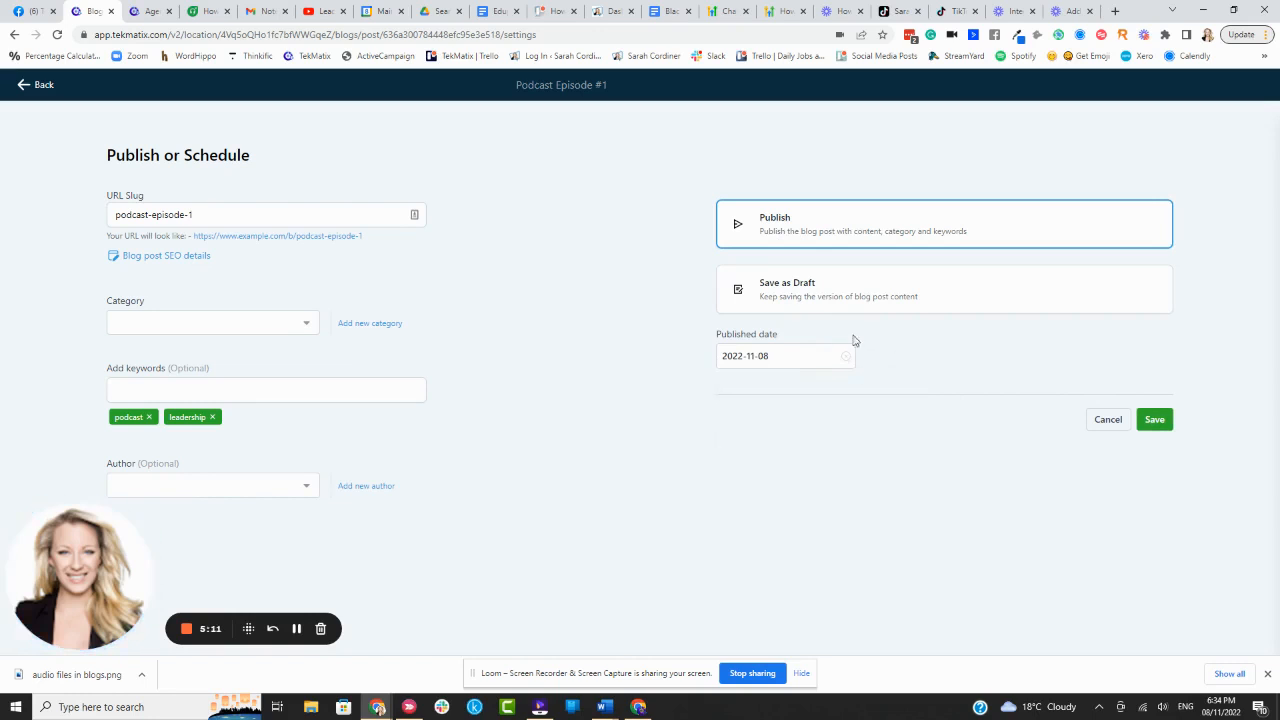
click(1160, 421)
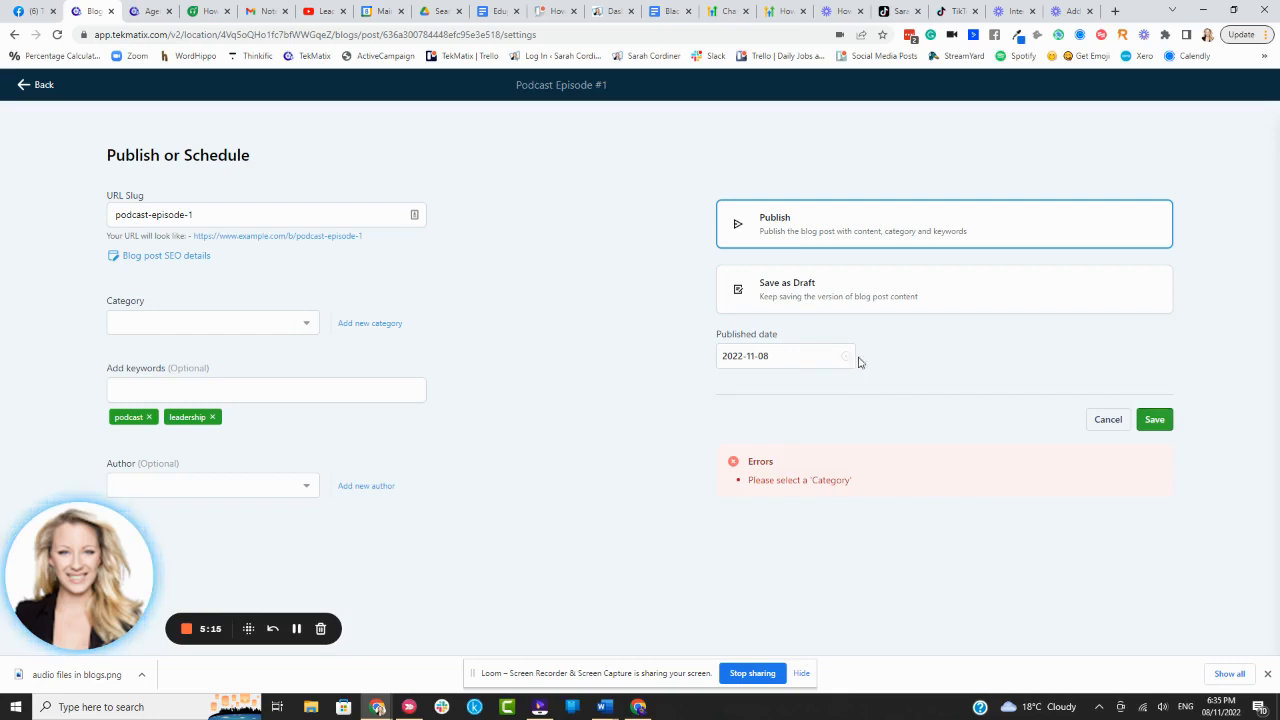
Step: Return to the post editor, open a preview of the post and test playing the embedded audio
click(37, 87)
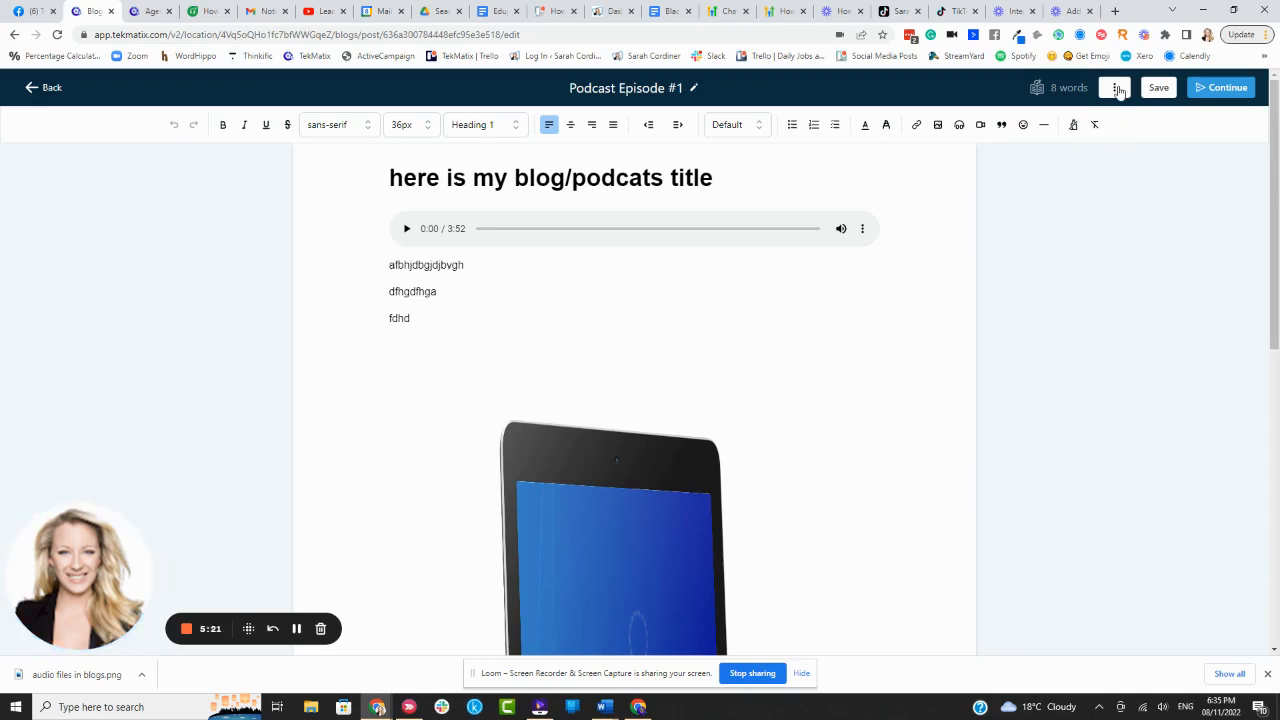
click(1113, 90)
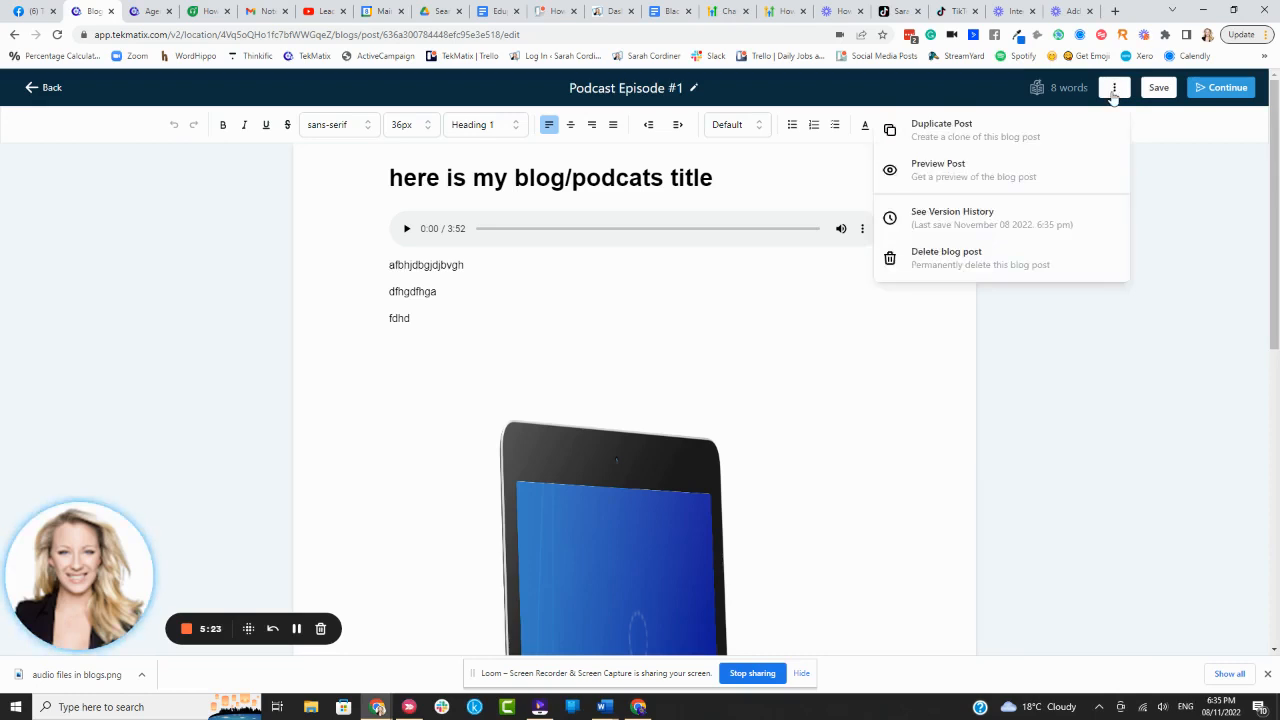
click(940, 170)
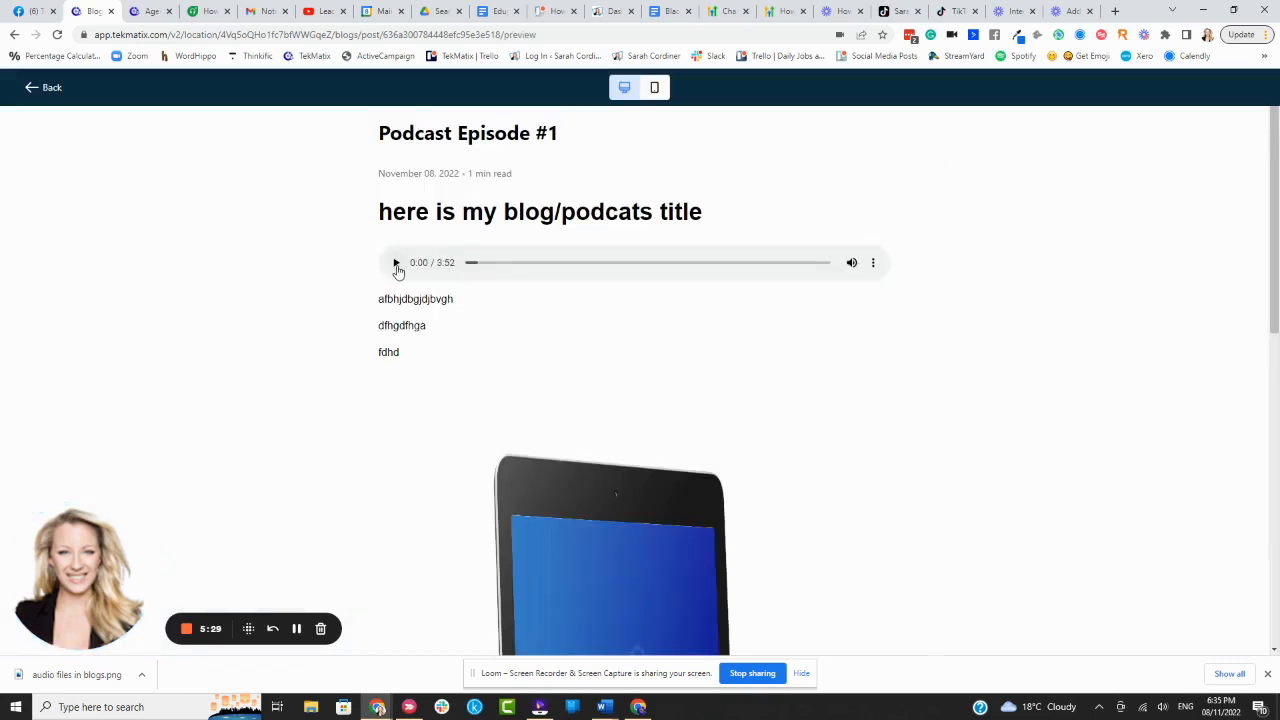
click(398, 263)
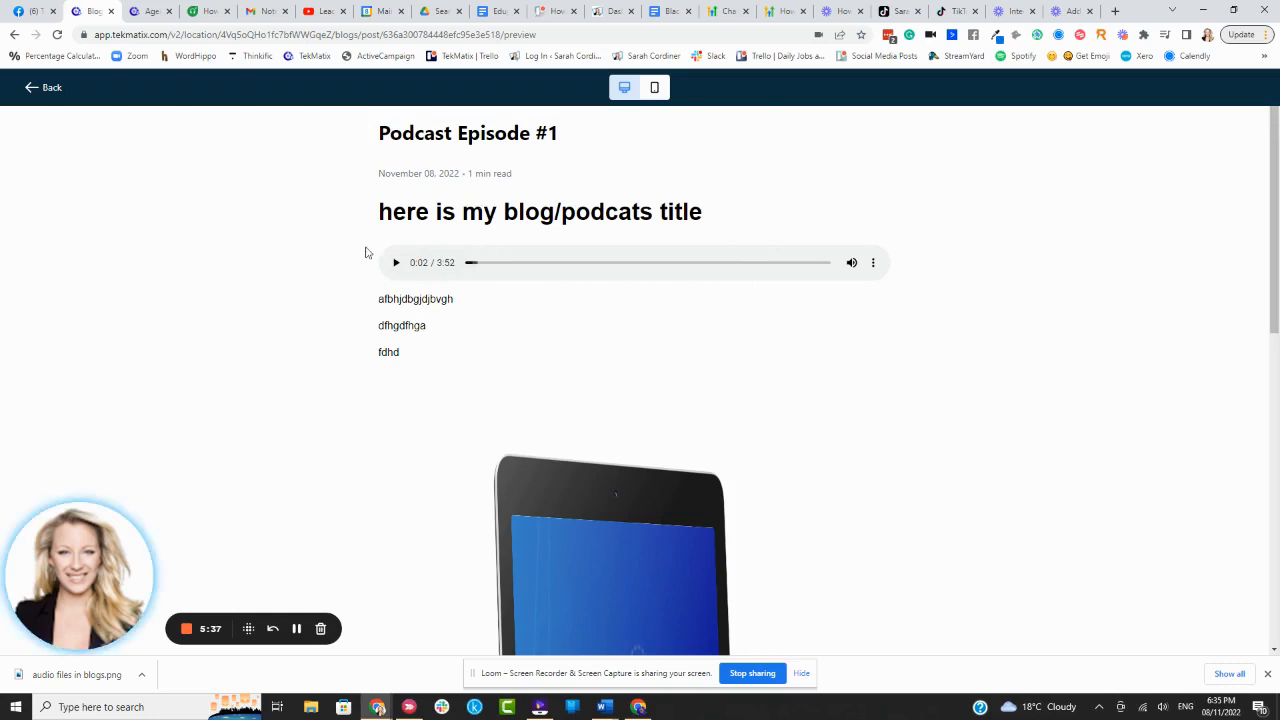
Step: Switch the preview to the mobile layout and look through the post's content
click(656, 88)
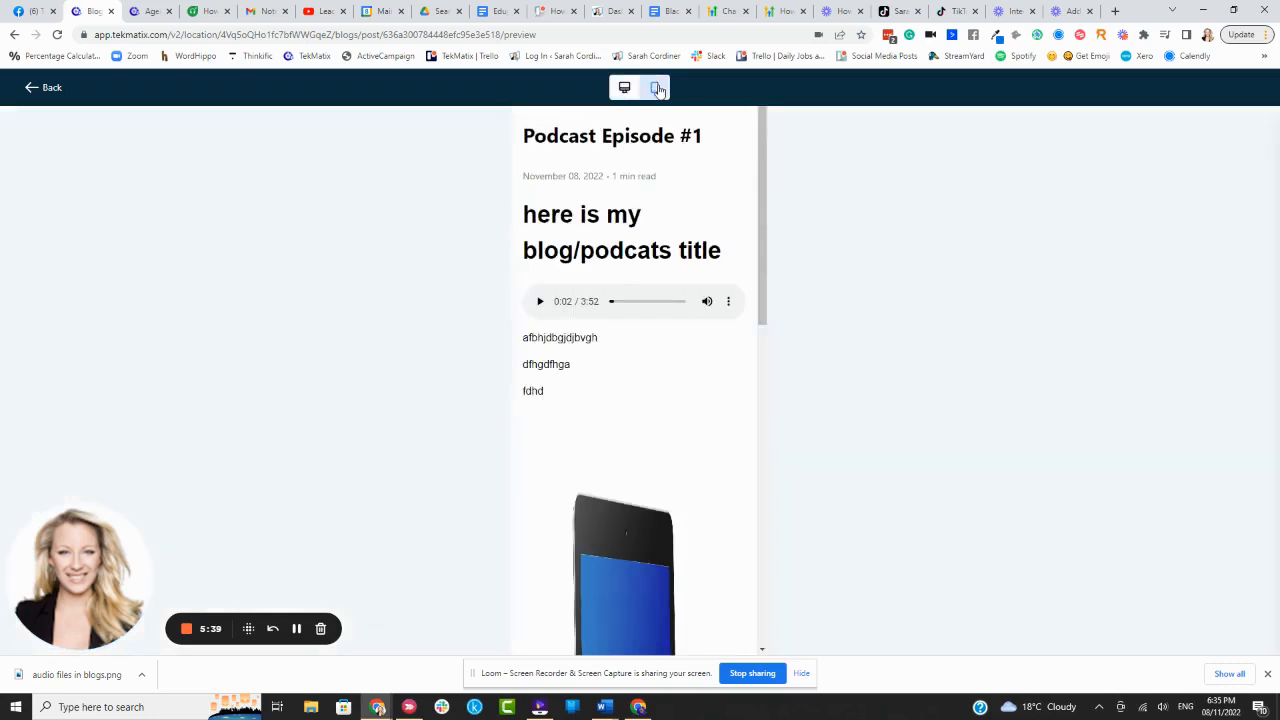
scroll(694, 240, down, 8)
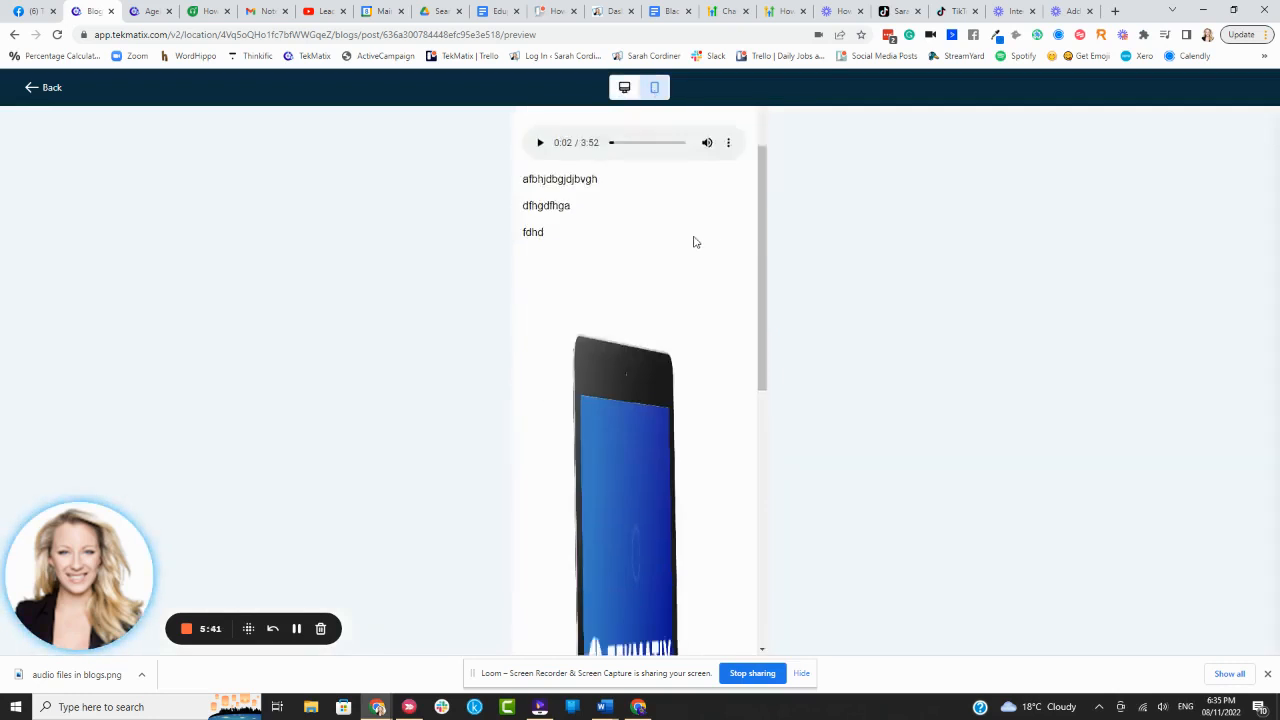
scroll(694, 245, up, 8)
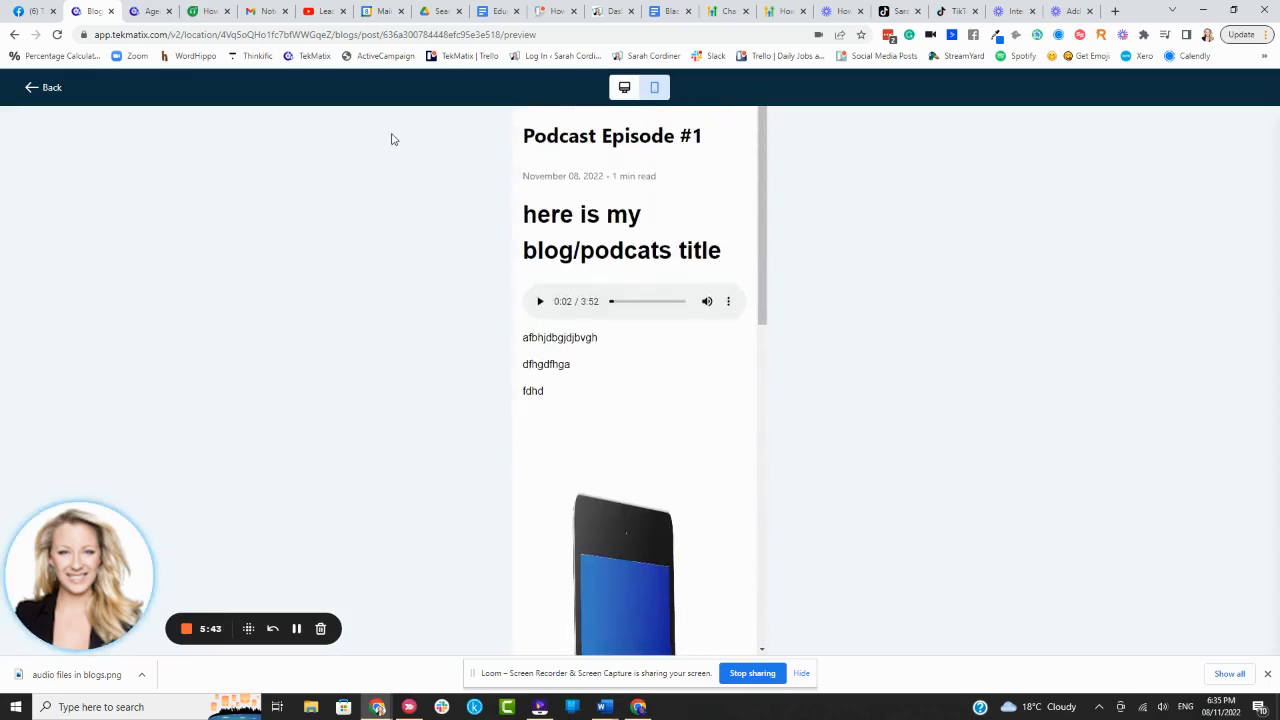